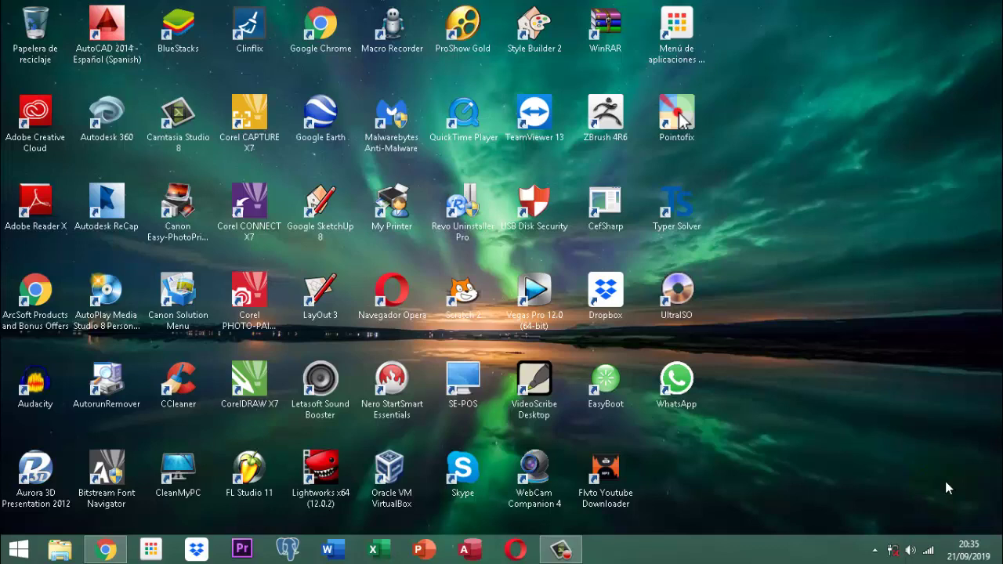
# Open the Vet Project Access database from the vet project II folder inside documentos 2019 on the DATA (D:) drive
pyautogui.click(946, 482)
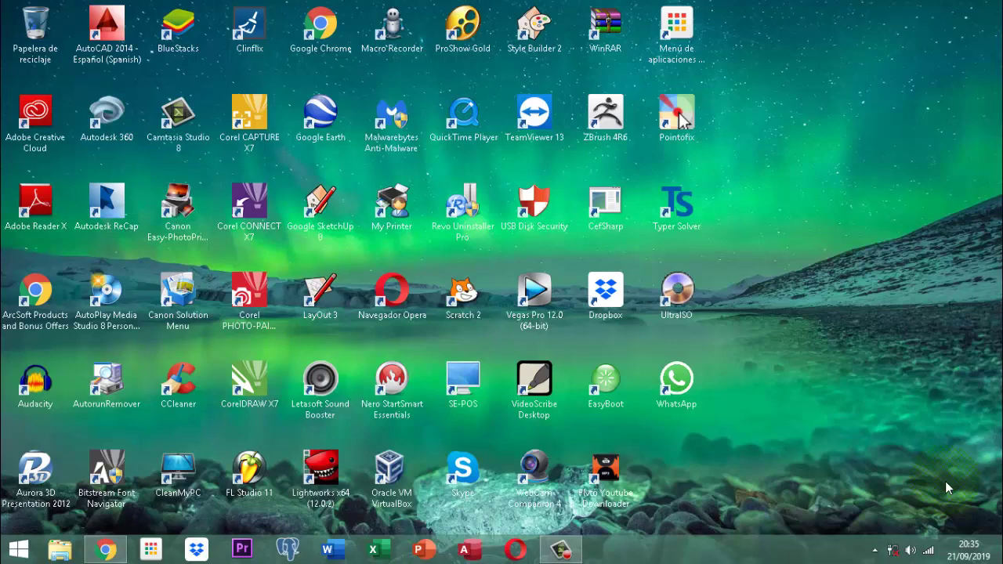
pyautogui.moveTo(83, 555)
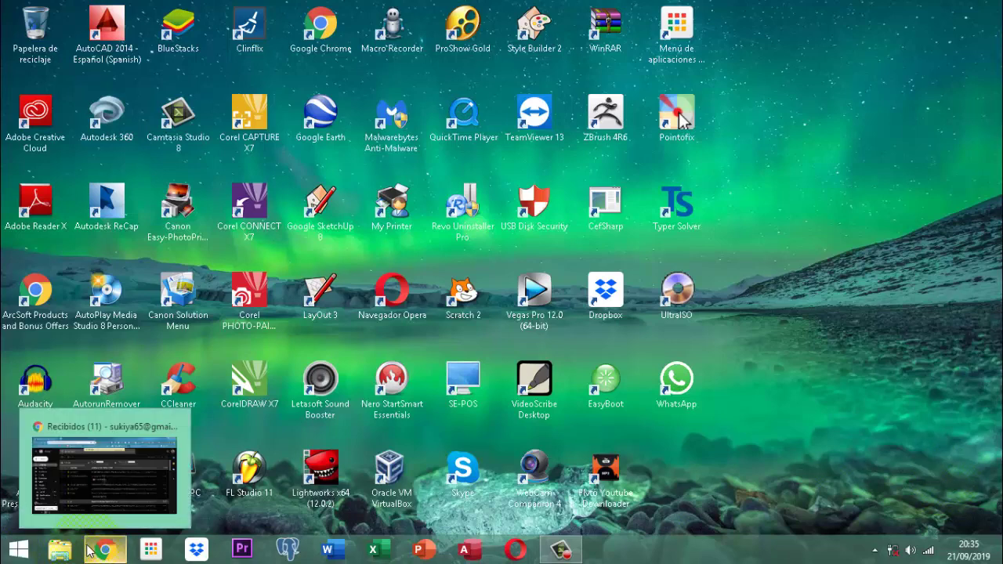
pyautogui.click(59, 550)
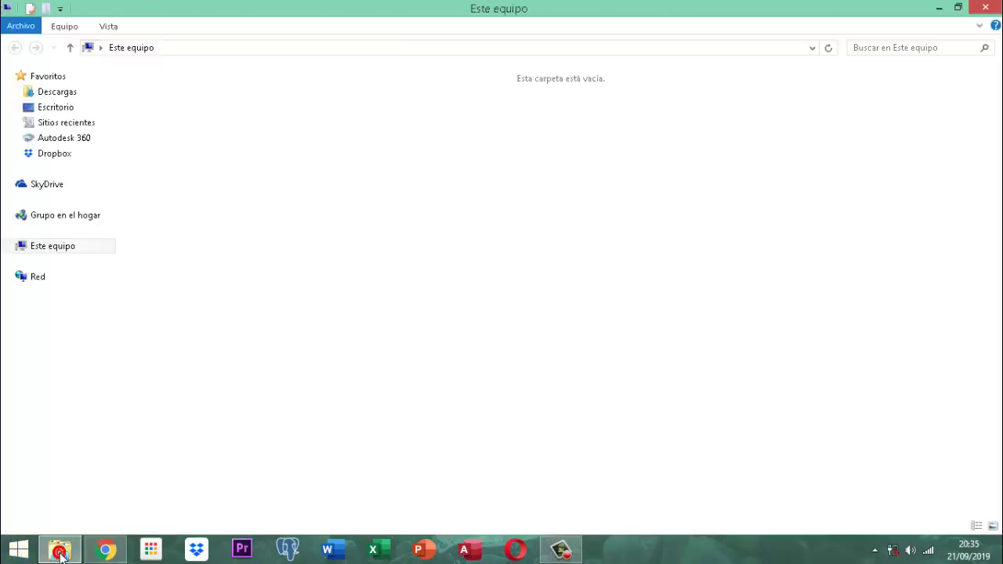
pyautogui.doubleClick(611, 206)
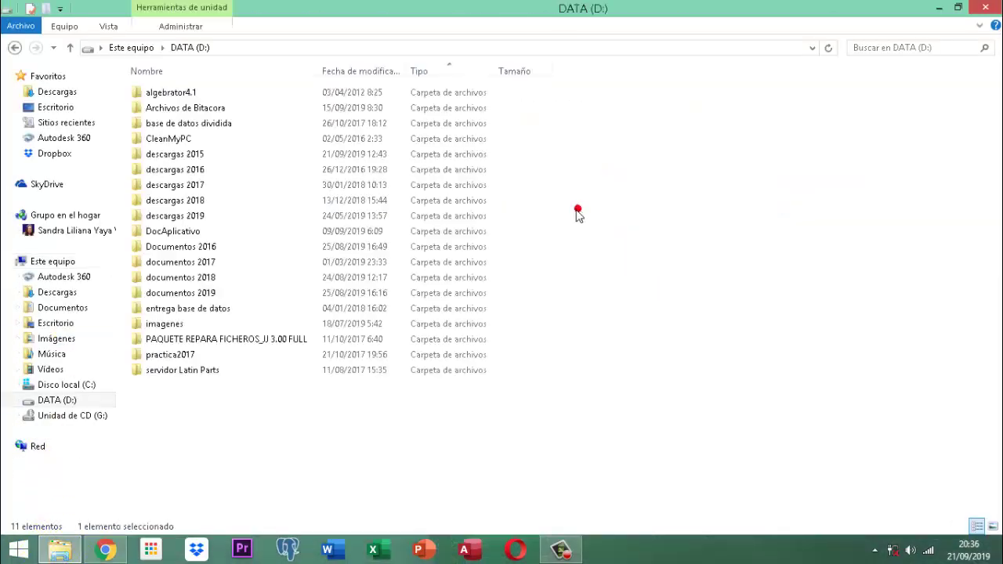
pyautogui.doubleClick(145, 293)
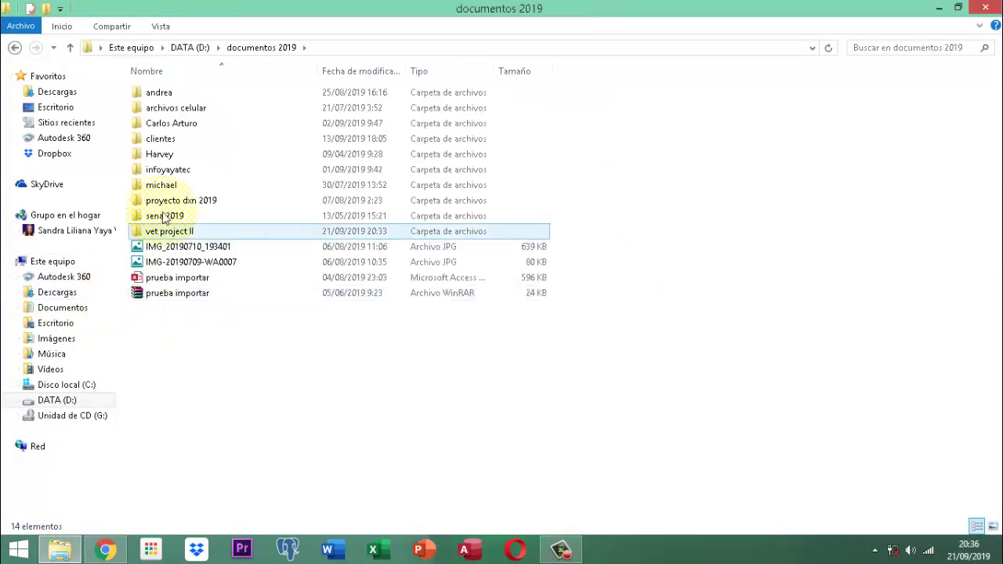
pyautogui.doubleClick(166, 231)
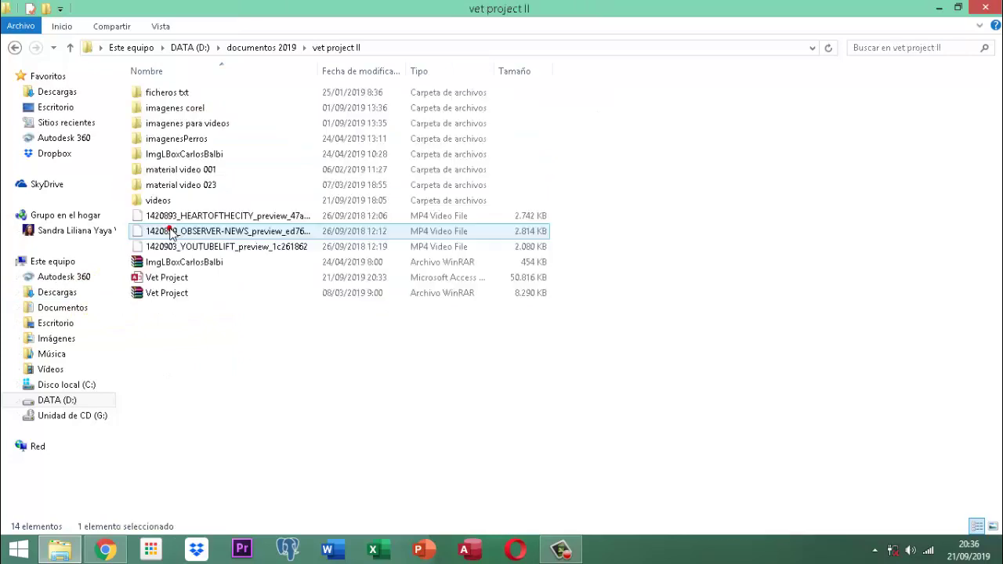
pyautogui.doubleClick(157, 277)
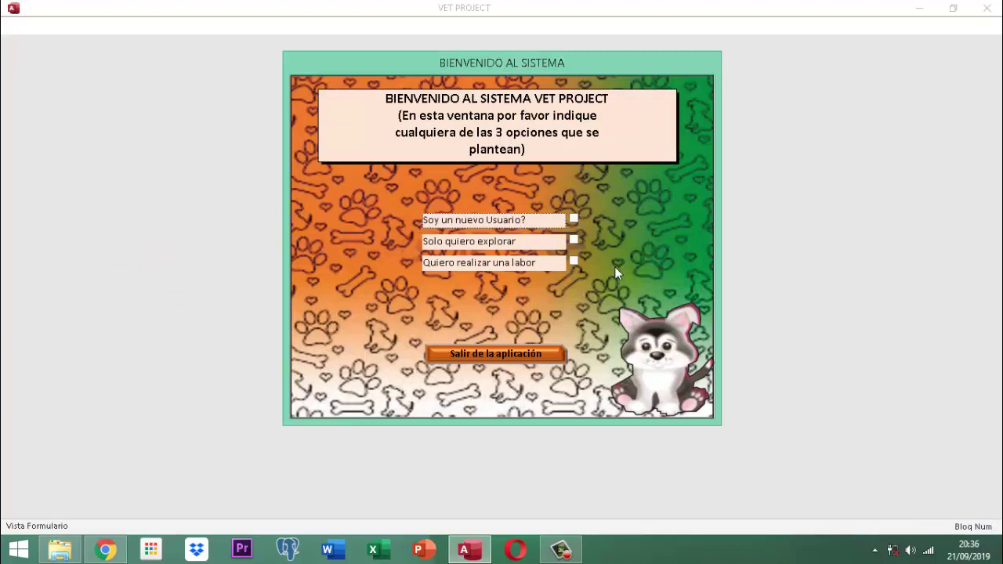
# Choose "Quiero realizar una labor", select a user from Lista Usuarios and log in with the account password
pyautogui.click(574, 260)
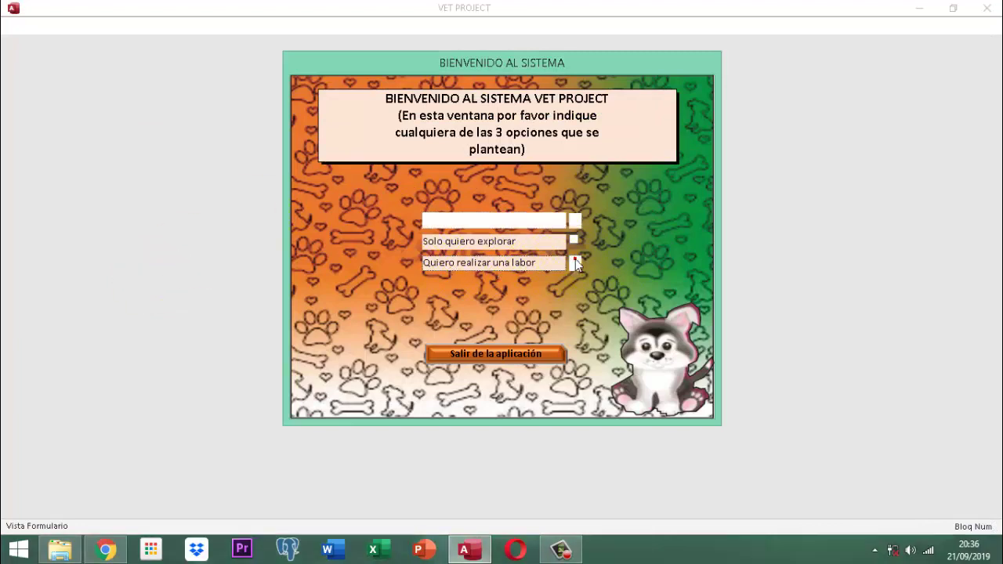
pyautogui.scroll(-2, 325, 225)
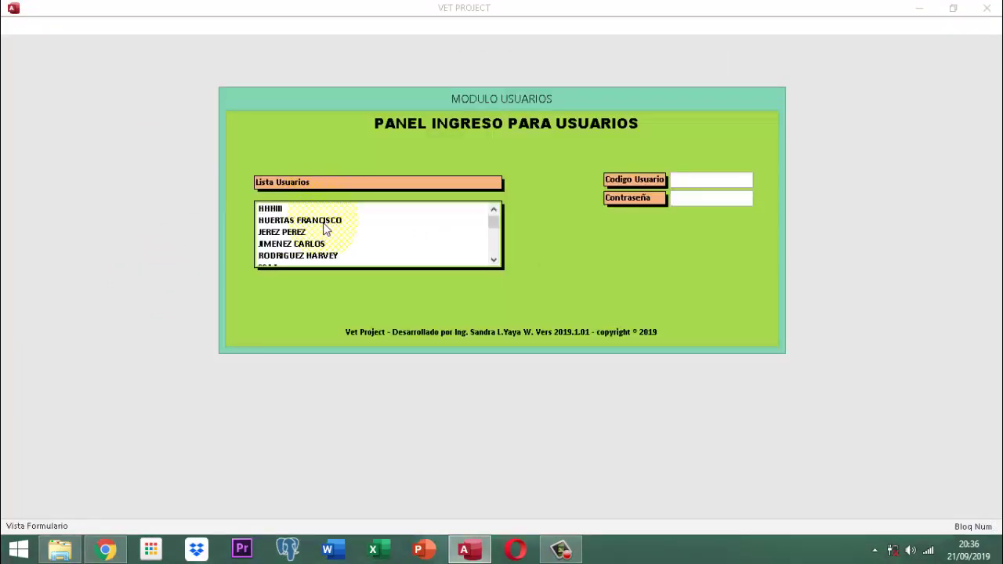
pyautogui.click(284, 247)
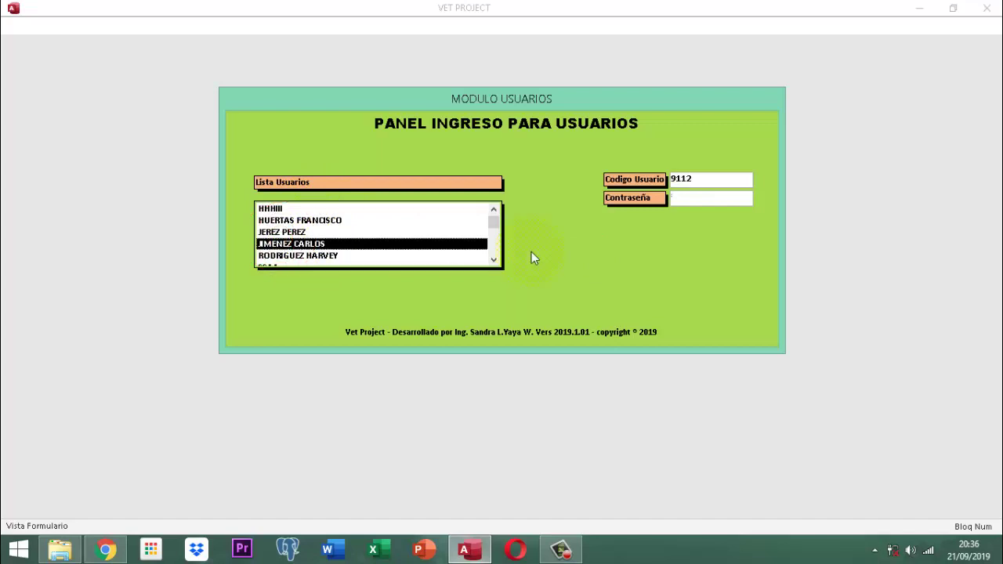
pyautogui.write('****')
pyautogui.press('Return')
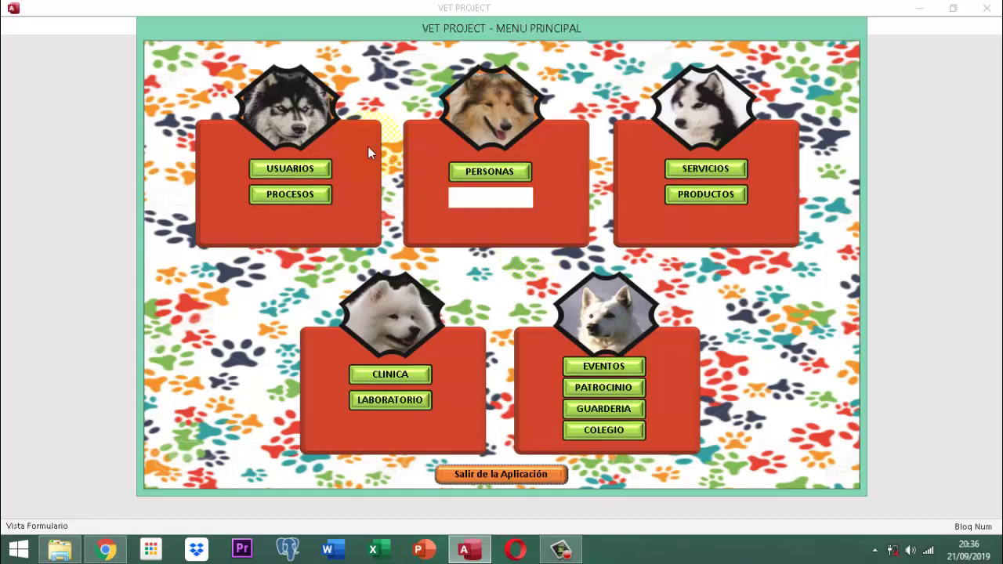
# Open the CONSULTAR form of Bitacora Aplicación from the PROCESOS module
pyautogui.click(300, 195)
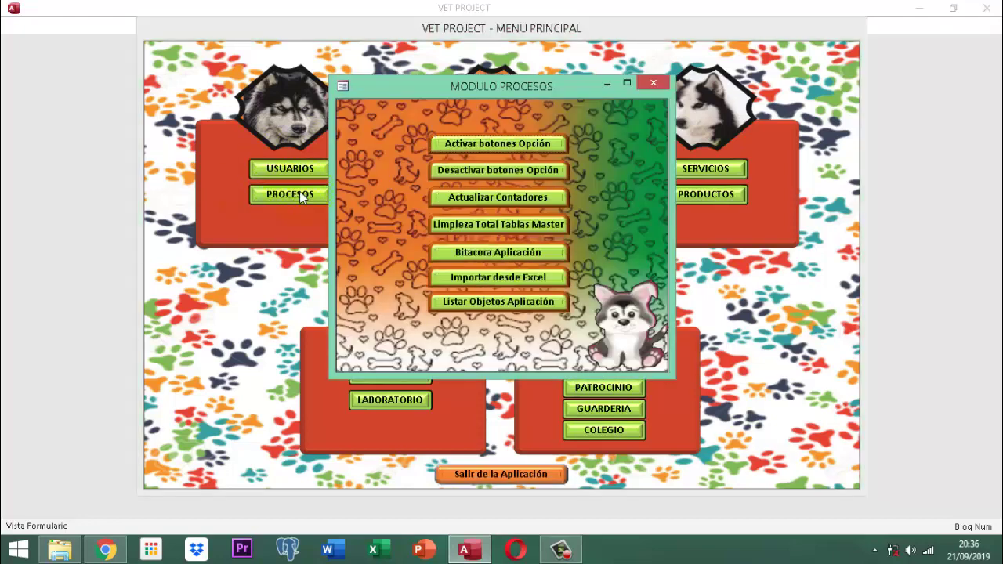
pyautogui.click(495, 251)
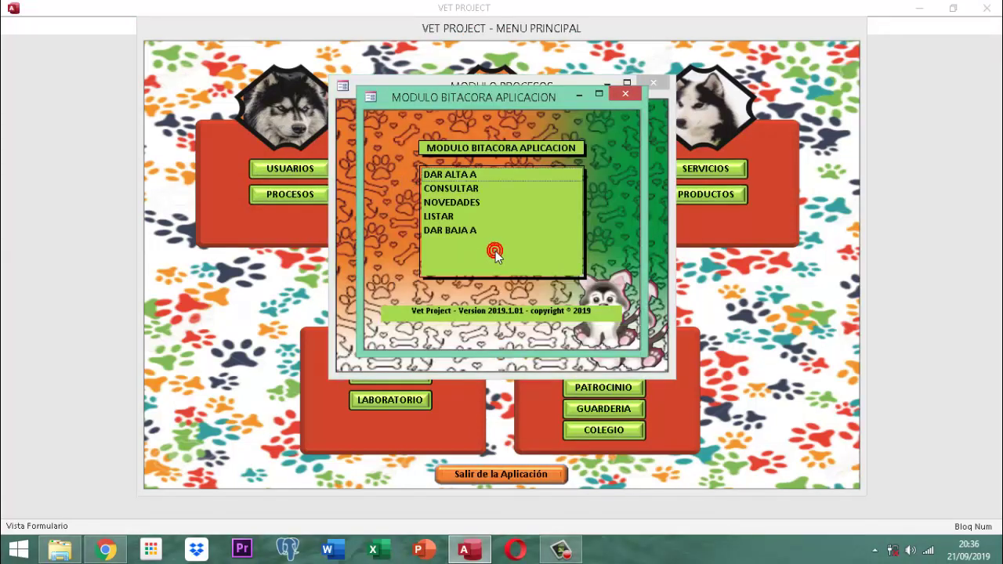
pyautogui.doubleClick(461, 188)
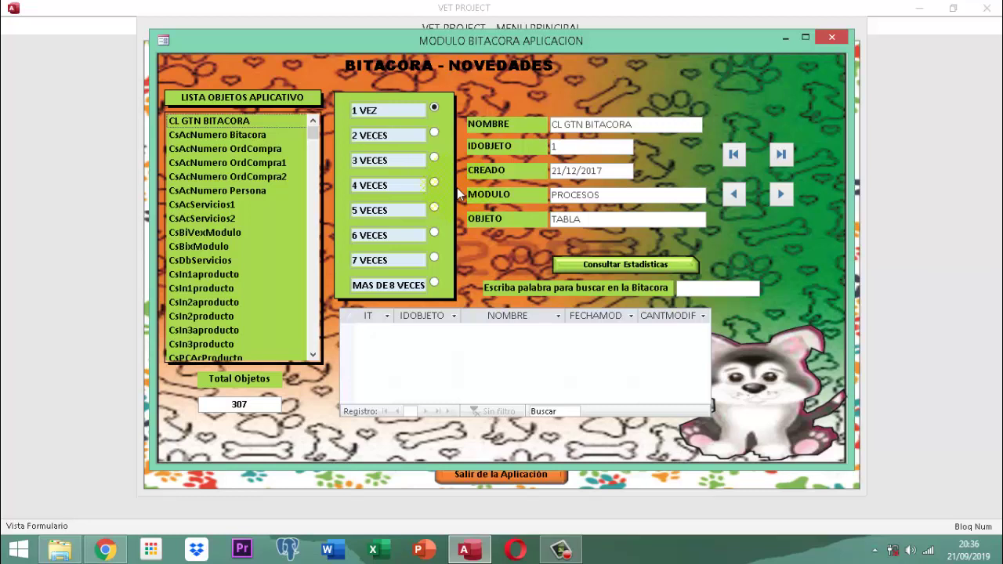
# Search the Bitacora for objects containing "mas", and close the results, the log form and the Bitacora menu
pyautogui.click(724, 291)
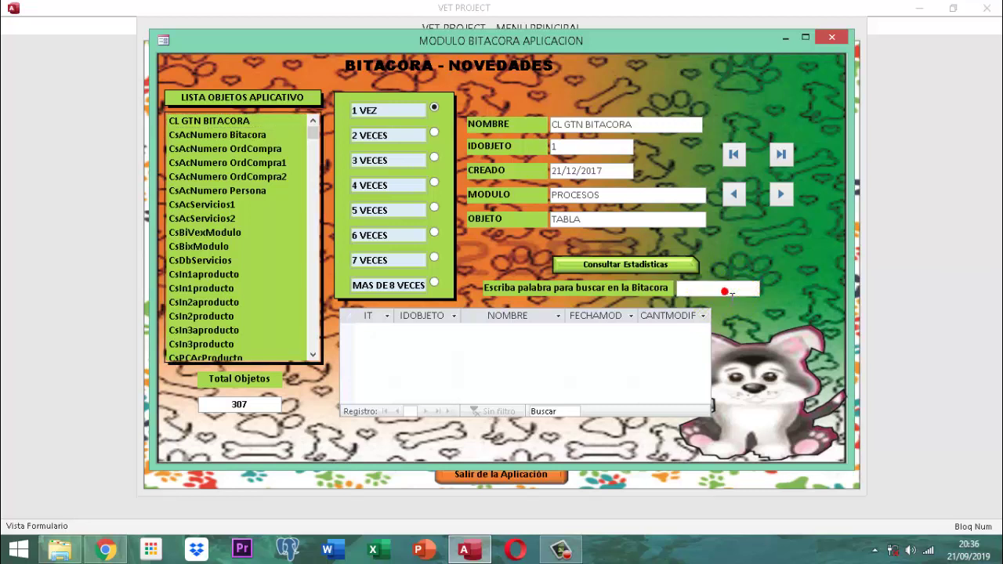
pyautogui.write('mas')
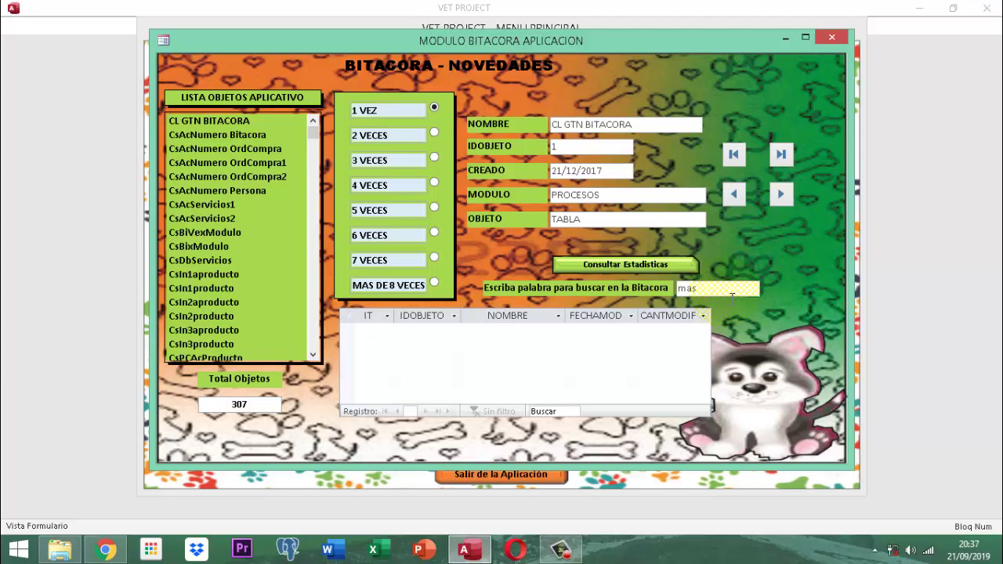
pyautogui.press('Return')
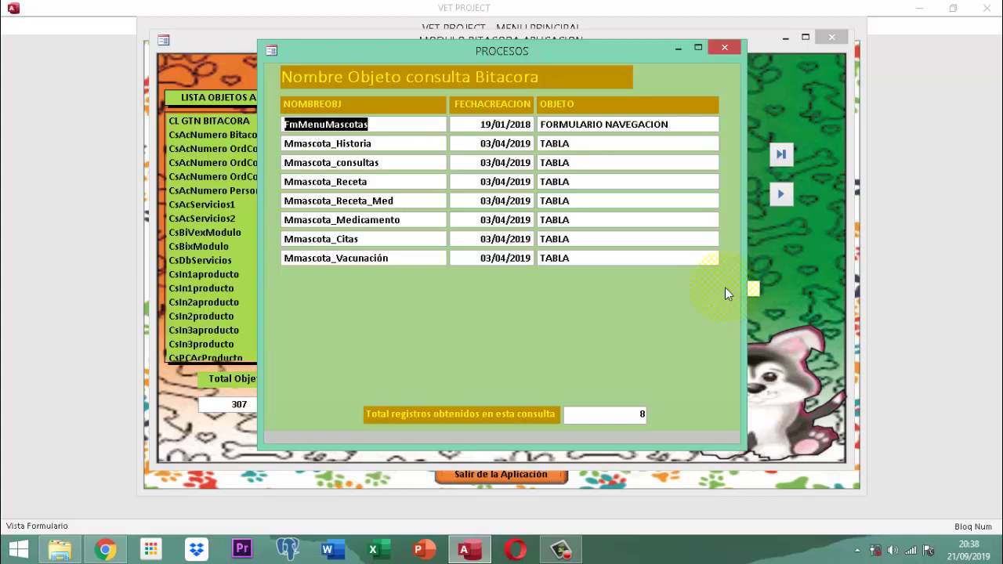
pyautogui.click(724, 48)
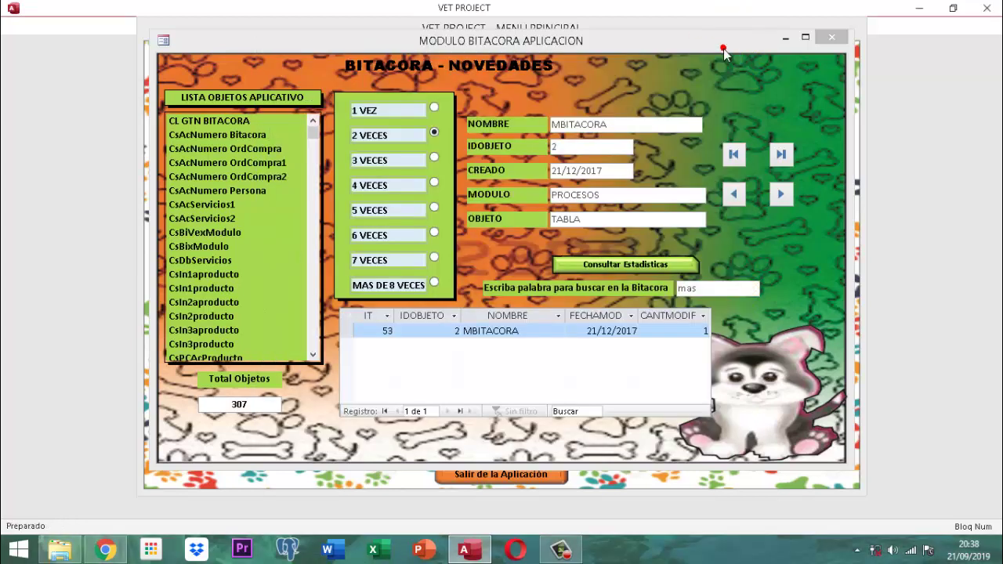
pyautogui.click(831, 37)
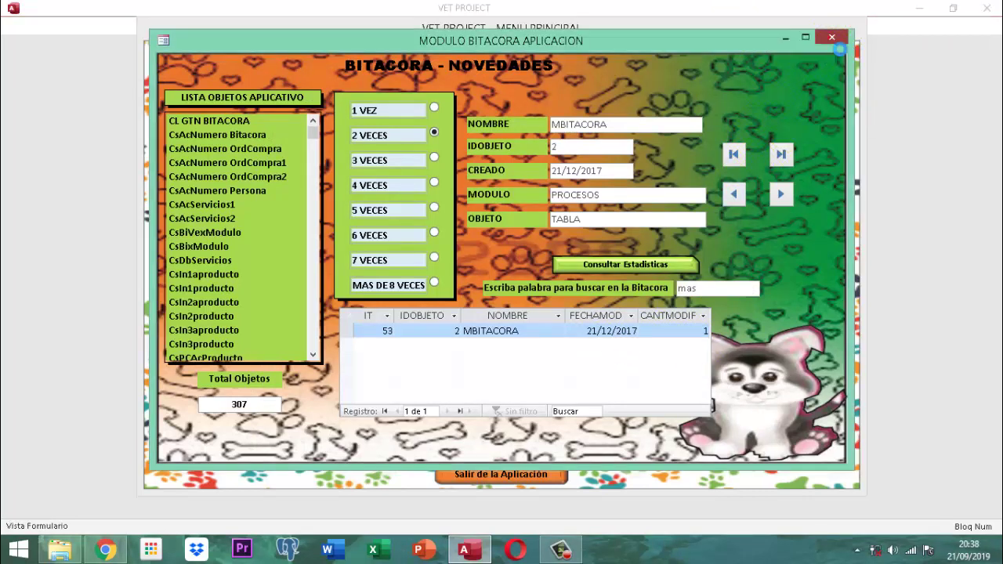
pyautogui.click(626, 94)
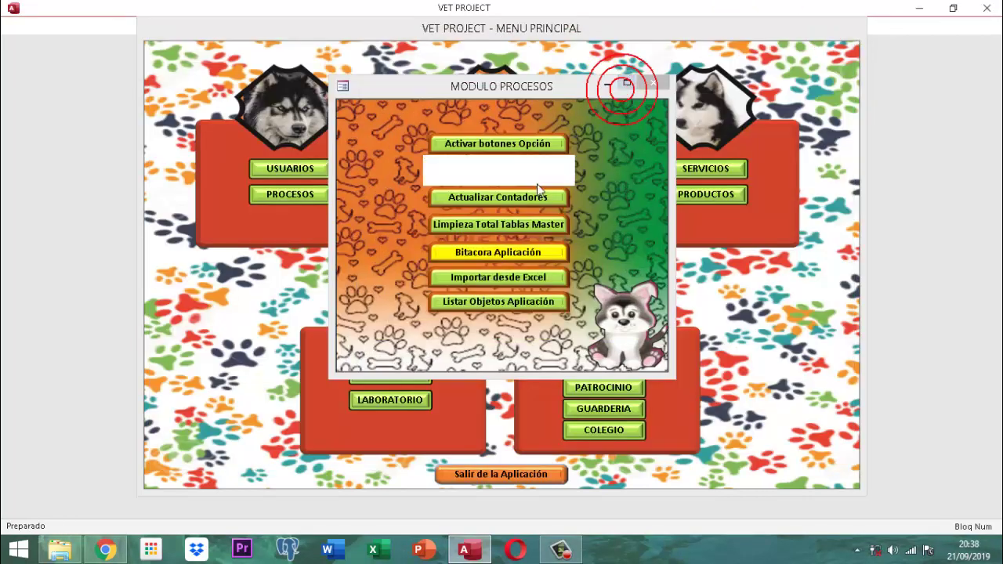
# Activate the ribbon options of the application by entering the ribbon unlock password
pyautogui.click(474, 144)
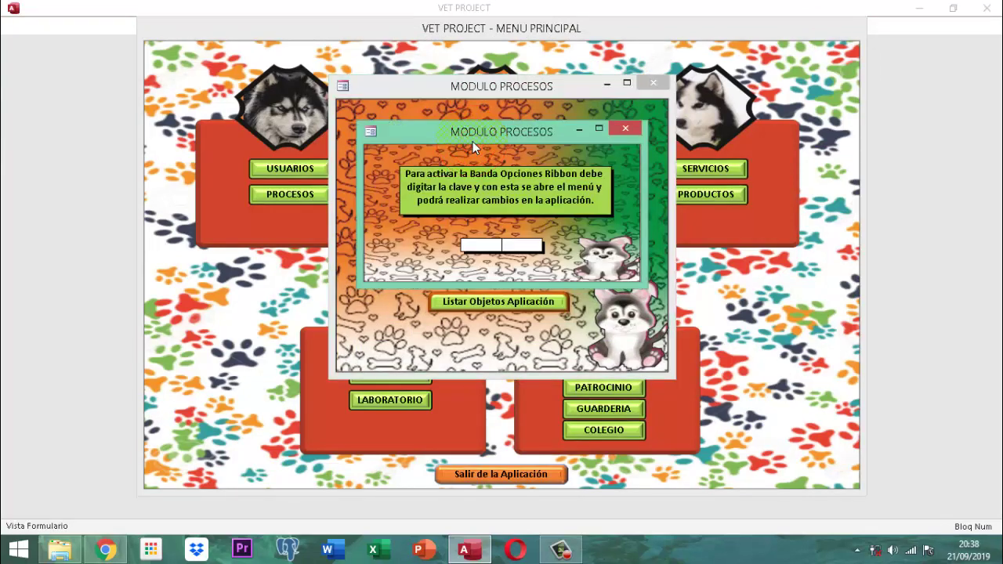
pyautogui.write('********')
pyautogui.press('Return')
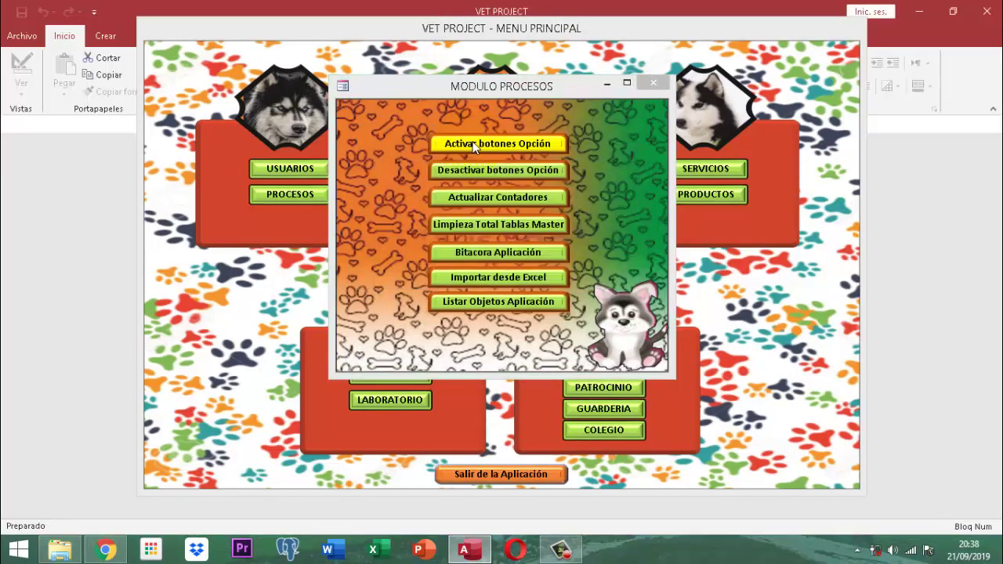
# Close the MODULO PROCESOS form and the VET PROJECT main menu form
pyautogui.click(658, 84)
pyautogui.rightClick(573, 32)
pyautogui.click(605, 59)
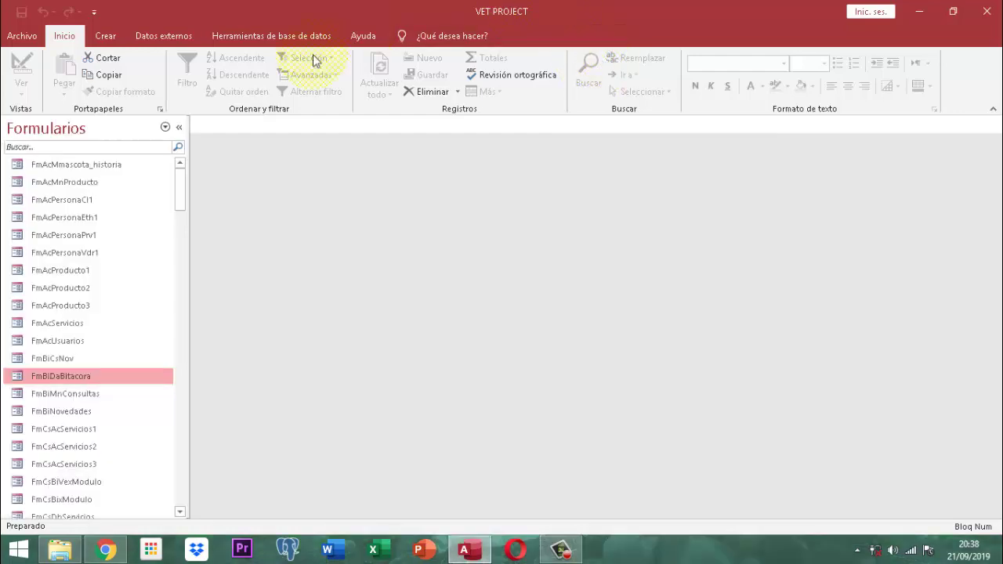
# Filter the database objects to Módulos and open the MolPublicVyC module's code
pyautogui.click(57, 148)
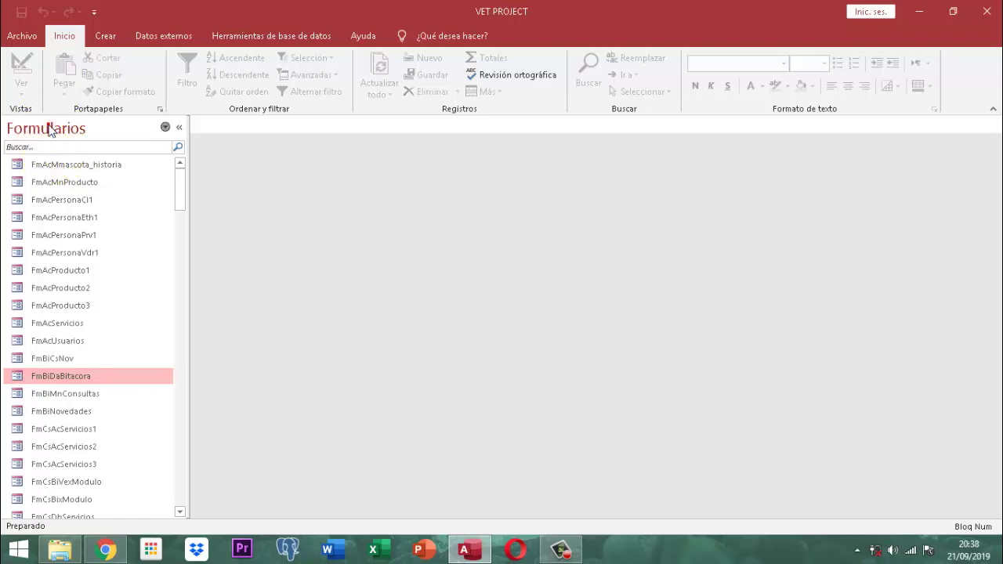
pyautogui.click(49, 130)
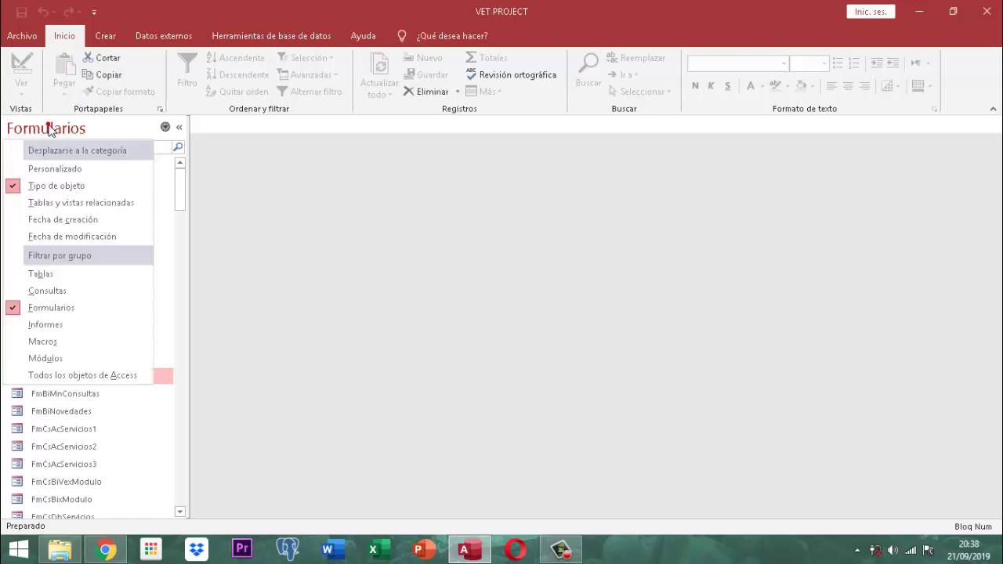
pyautogui.click(46, 359)
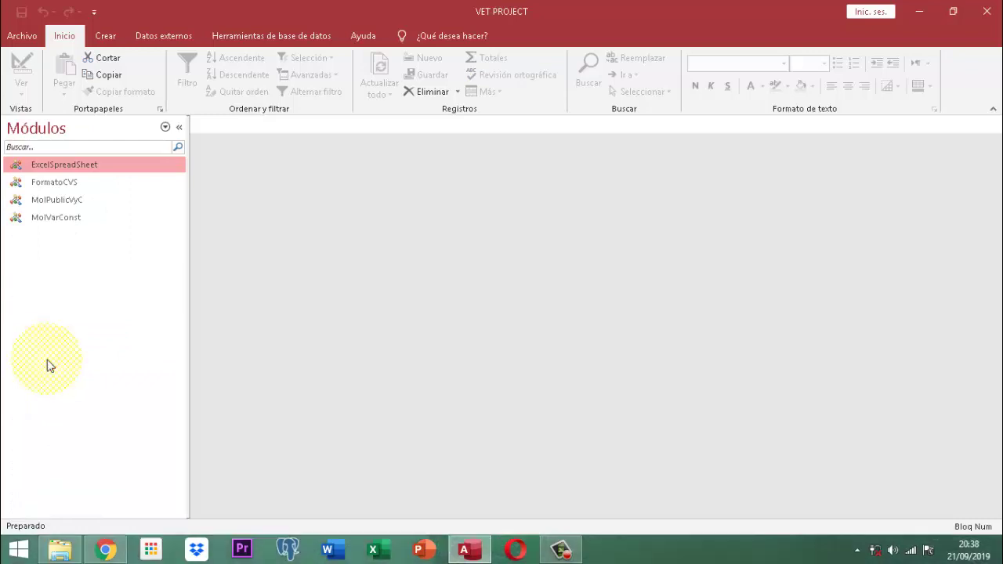
pyautogui.click(71, 206)
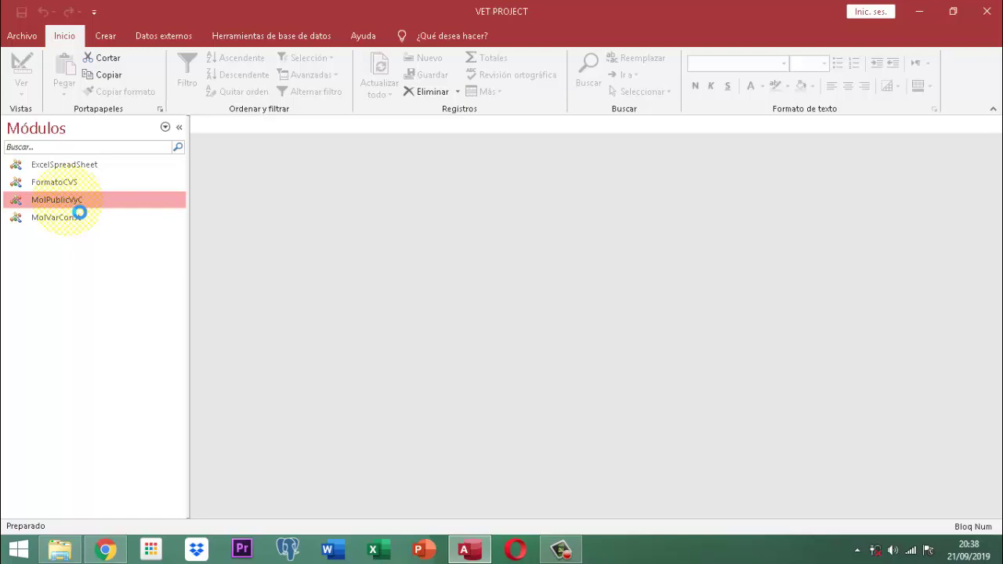
pyautogui.doubleClick(80, 211)
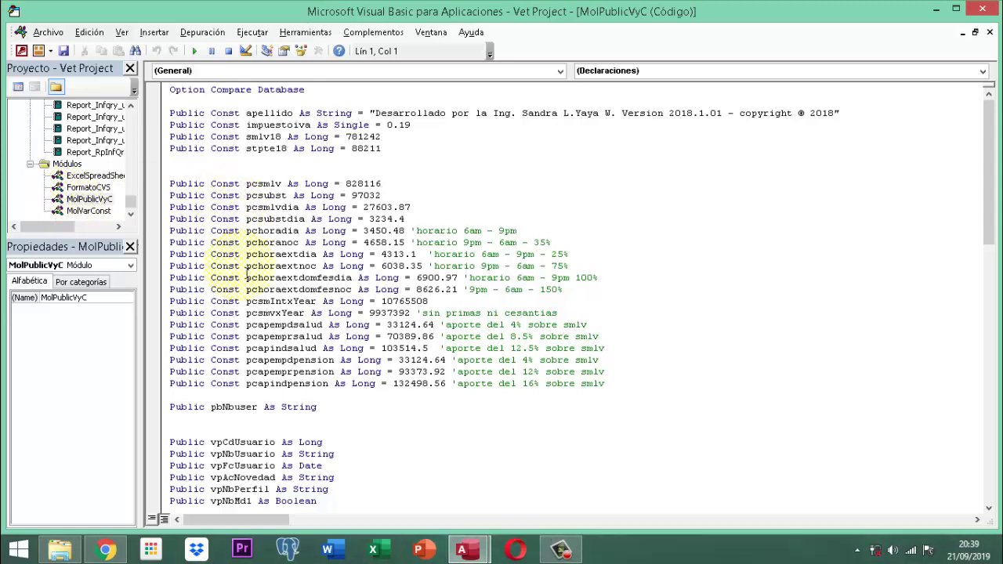
# Review the public variable PbBitacoraNb and the function lvPbBitacoraNb in MolPublicVyC, and close the code editor
pyautogui.scroll(-10, 225, 319)
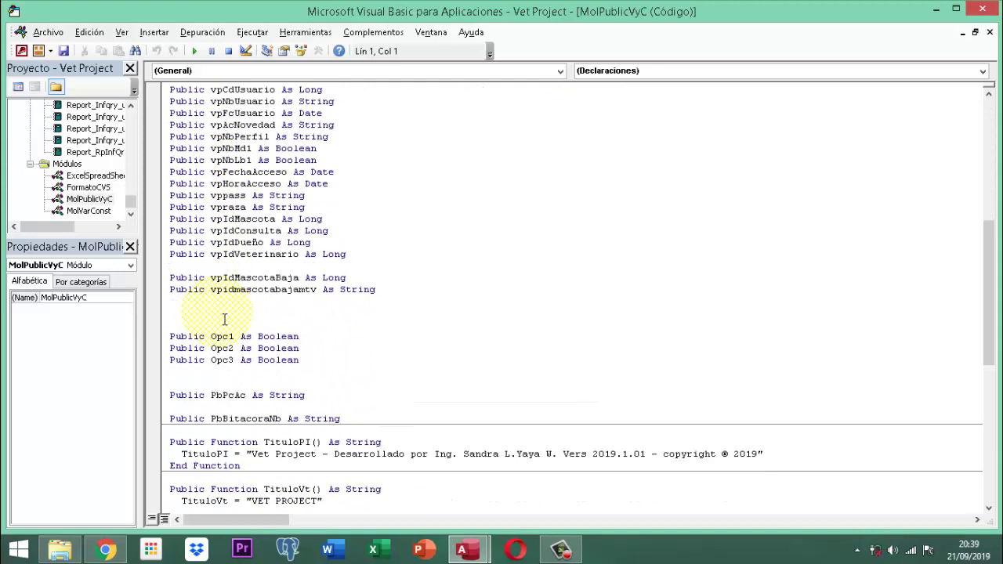
pyautogui.scroll(-2, 225, 319)
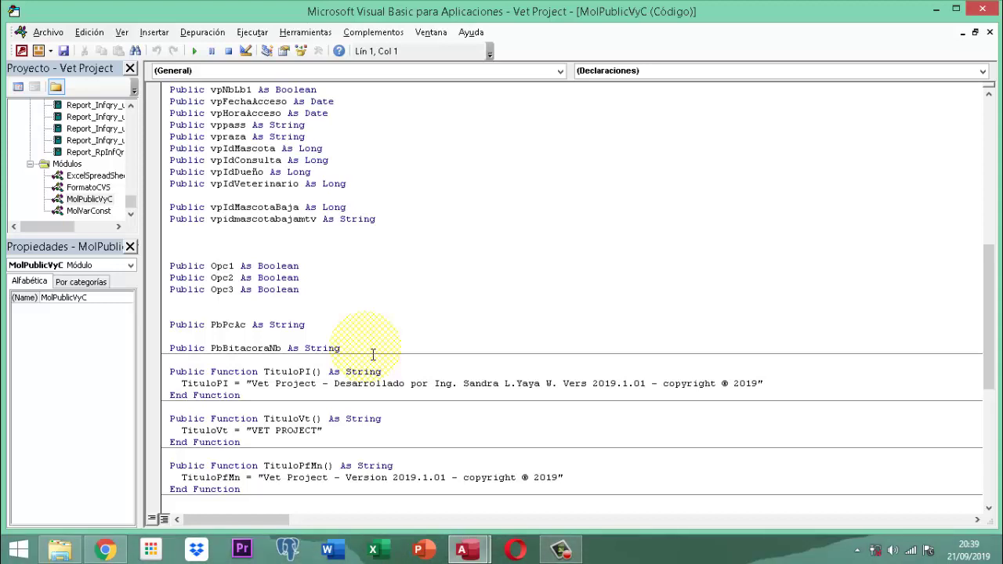
pyautogui.scroll(-9, 373, 355)
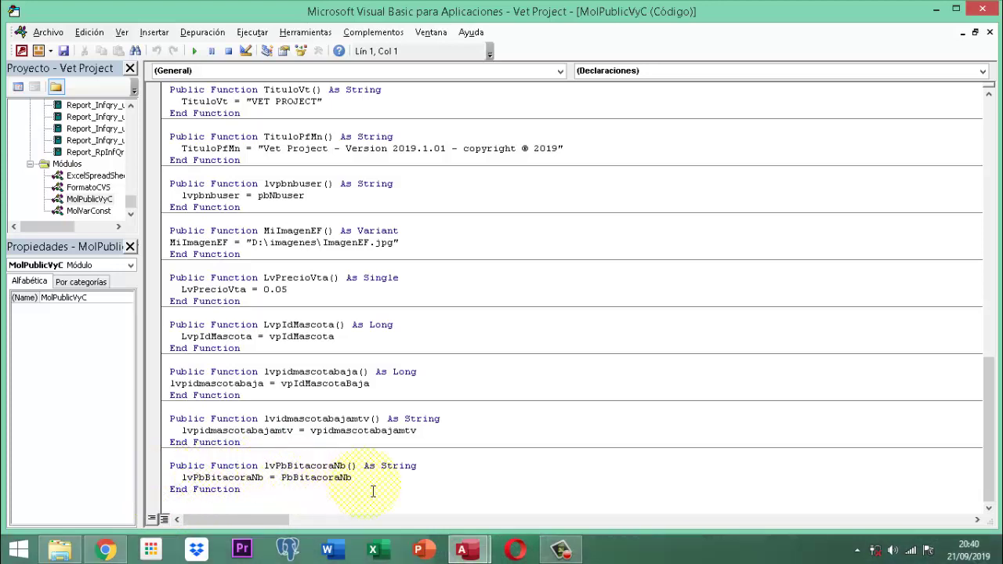
pyautogui.click(984, 10)
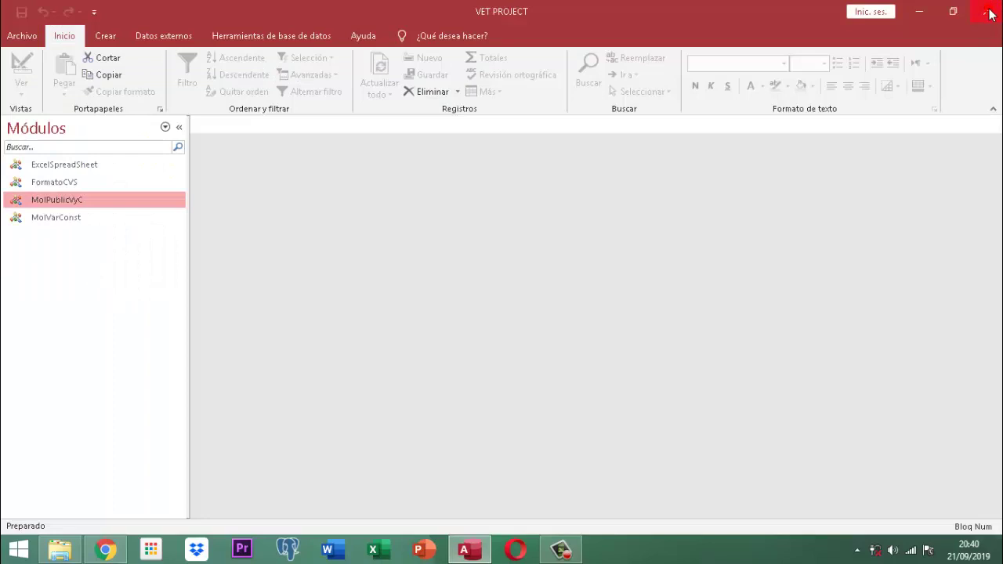
# Filter the database objects to Consultas and narrow the list to names containing "bi"
pyautogui.click(64, 131)
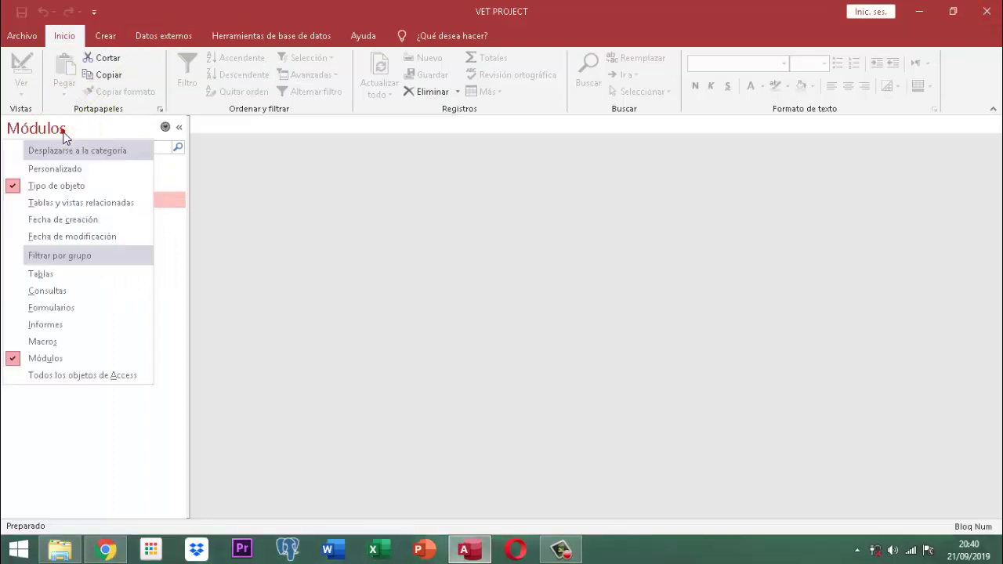
pyautogui.click(41, 292)
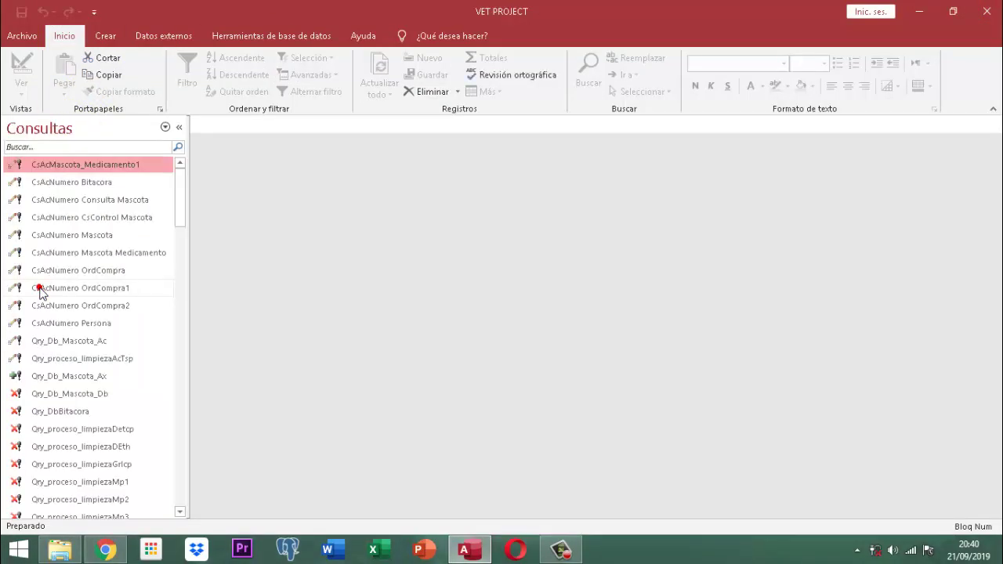
pyautogui.click(35, 149)
pyautogui.write('bi')
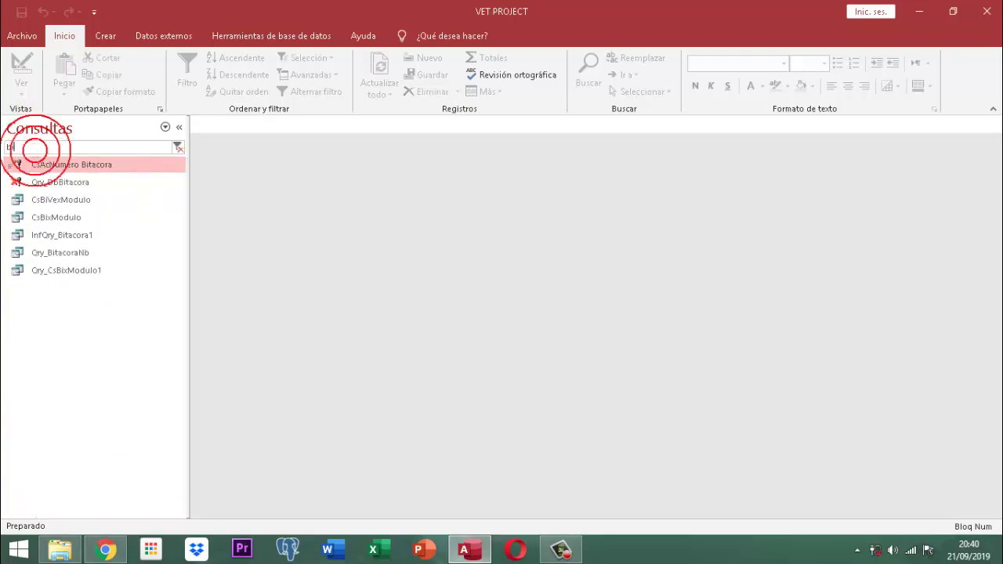
# Narrow the queries to names containing "bitacora" and show Qry_BitacoraNb in Design view with a wider NOMBREOBJ column
pyautogui.write('tacora')
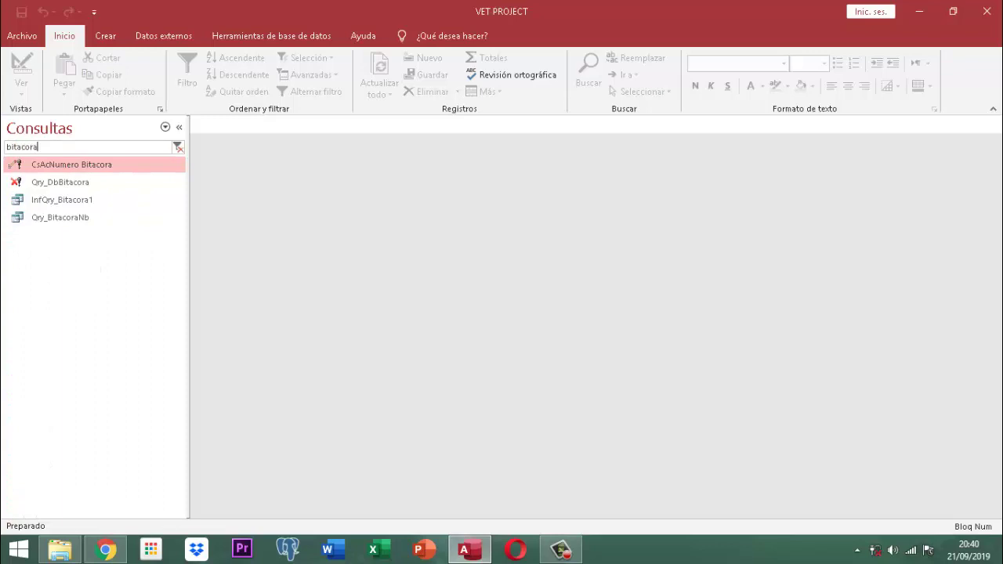
pyautogui.click(64, 224)
pyautogui.rightClick(63, 221)
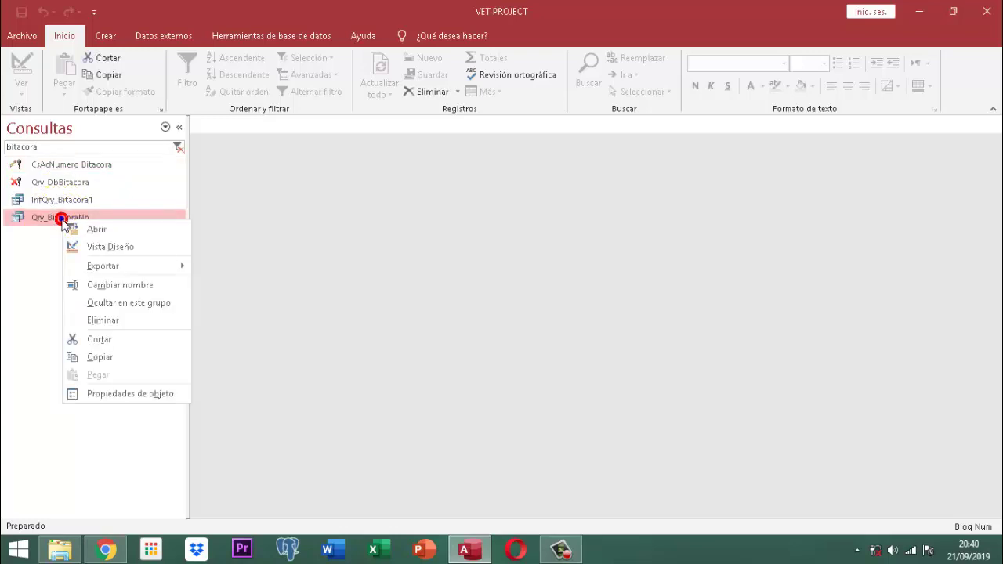
pyautogui.click(114, 243)
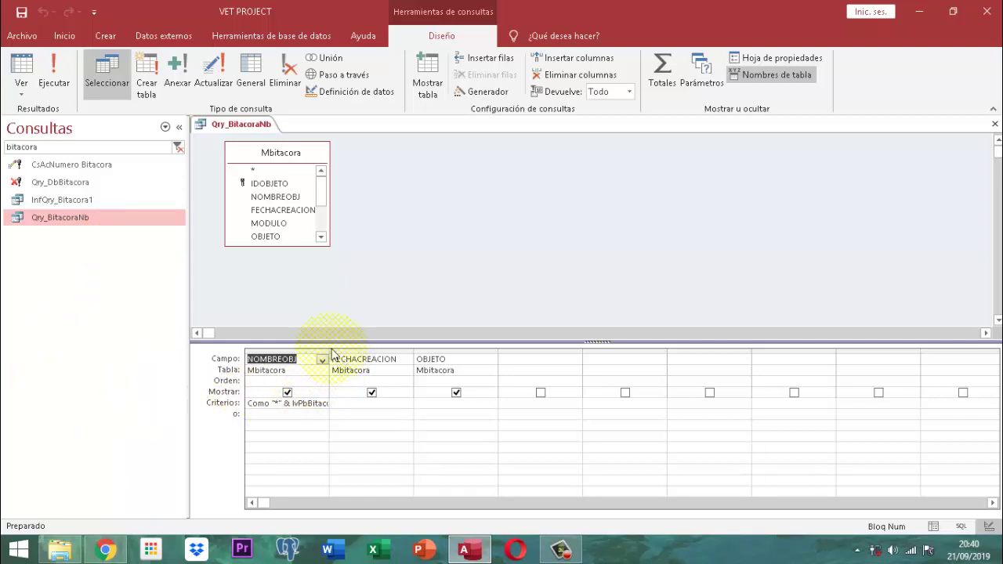
pyautogui.moveTo(330, 354); pyautogui.dragTo(514, 358)
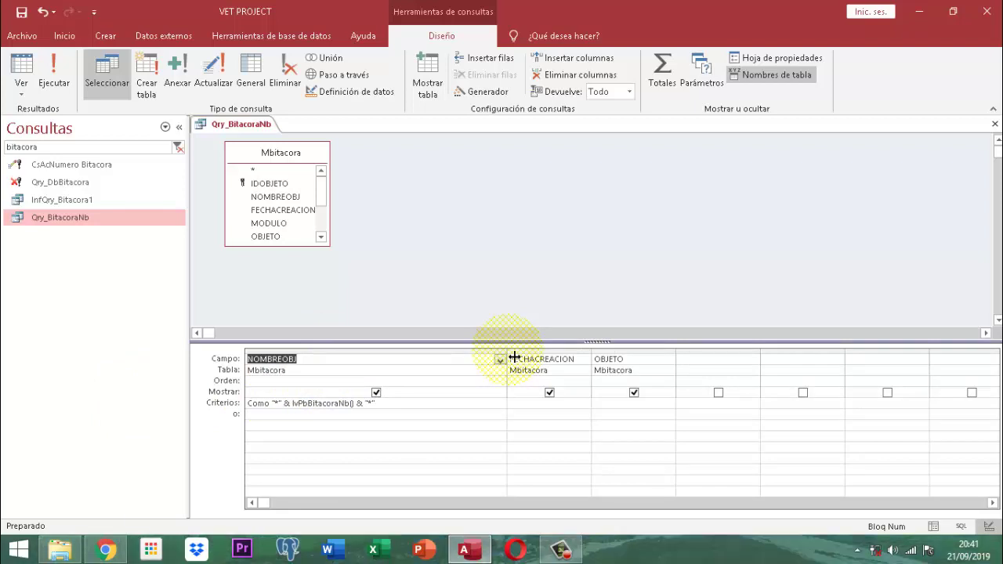
# Launch Pointofix from the desktop and return to the Qry_BitacoraNb design in Access
pyautogui.click(929, 15)
pyautogui.click(935, 11)
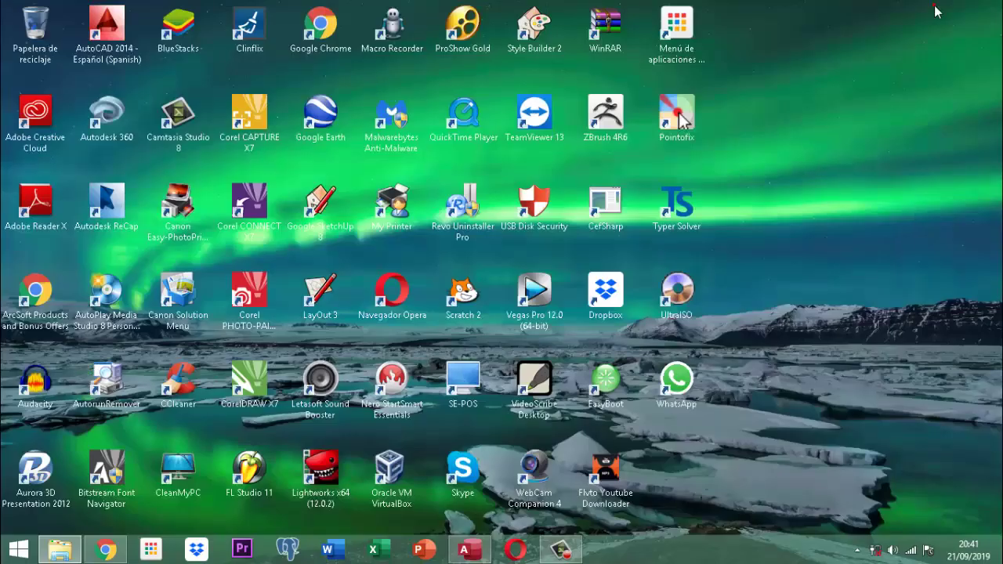
pyautogui.doubleClick(680, 117)
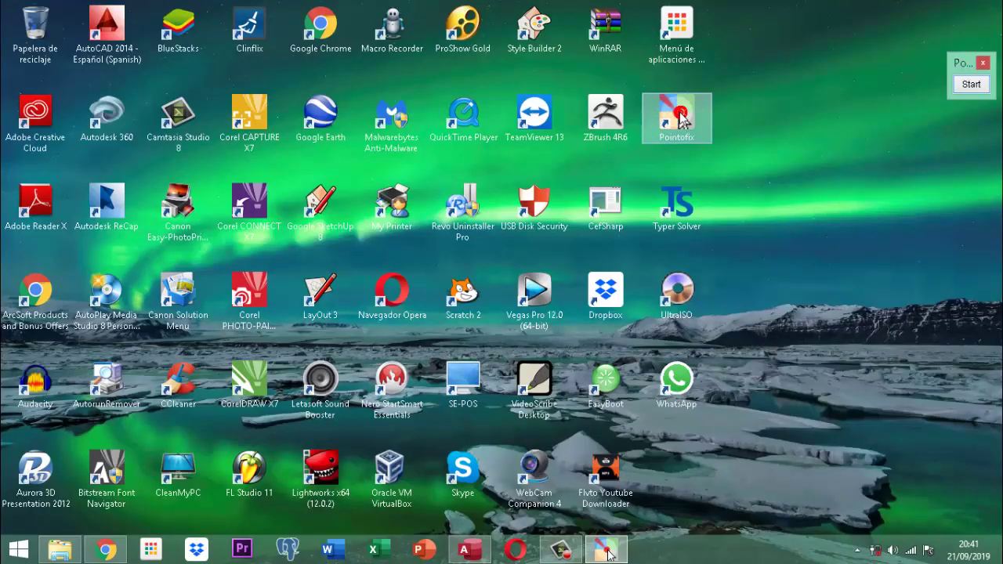
pyautogui.click(464, 552)
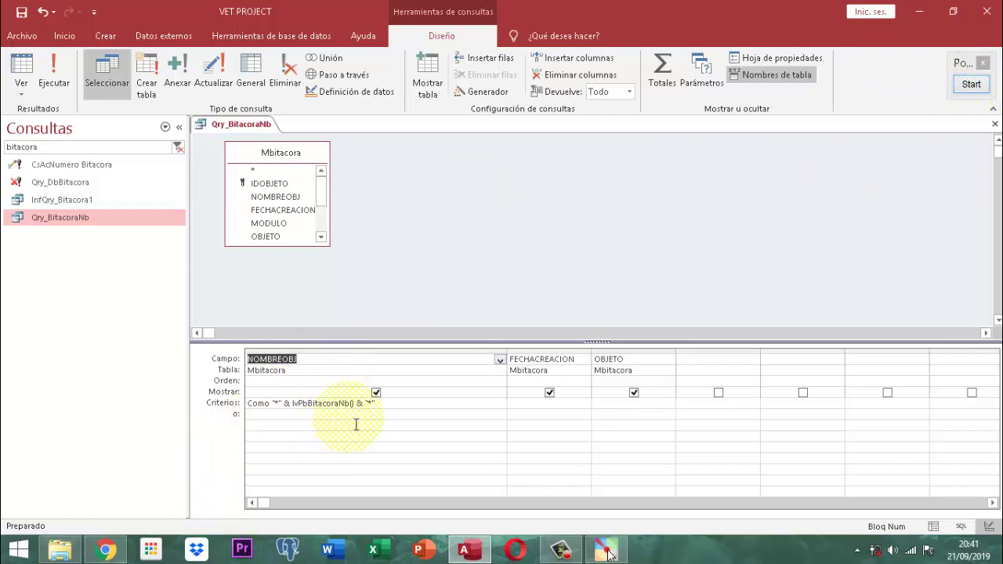
# Magnify the NOMBREOBJ criterion with Pointofix to examine its expression, and end the annotation mode
pyautogui.click(972, 84)
pyautogui.scroll(1, 325, 421)
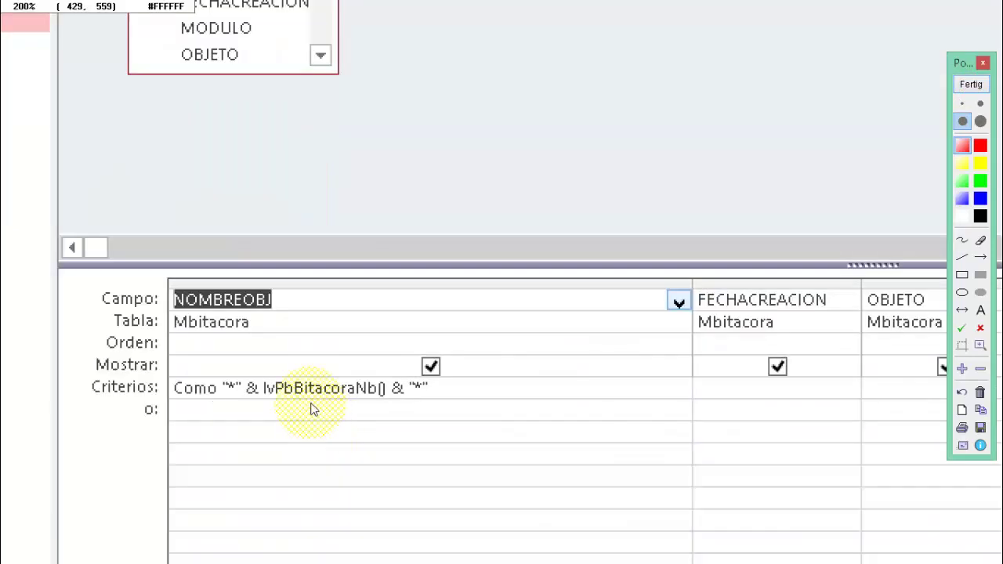
pyautogui.scroll(1, 311, 409)
pyautogui.scroll(1, 311, 408)
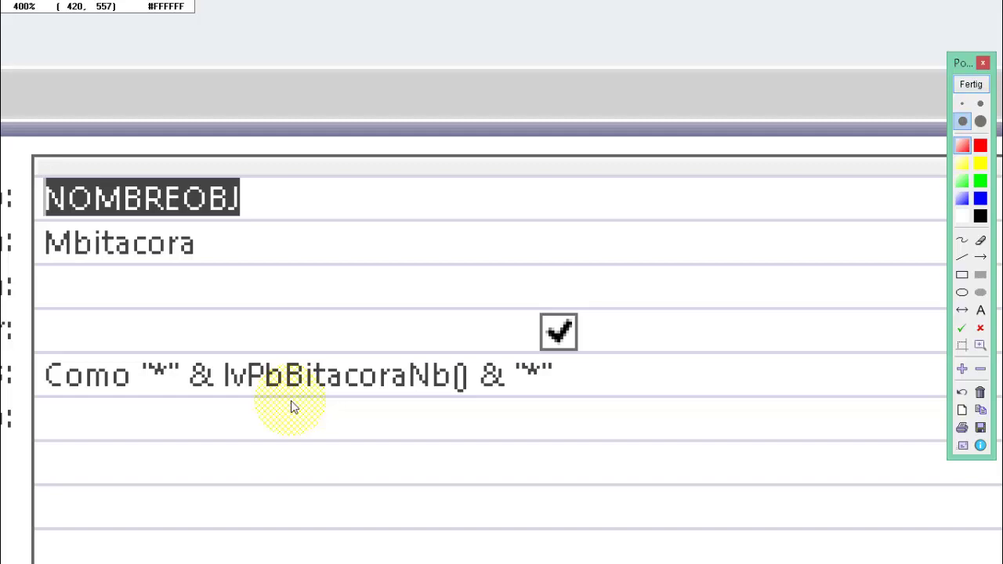
pyautogui.click(971, 85)
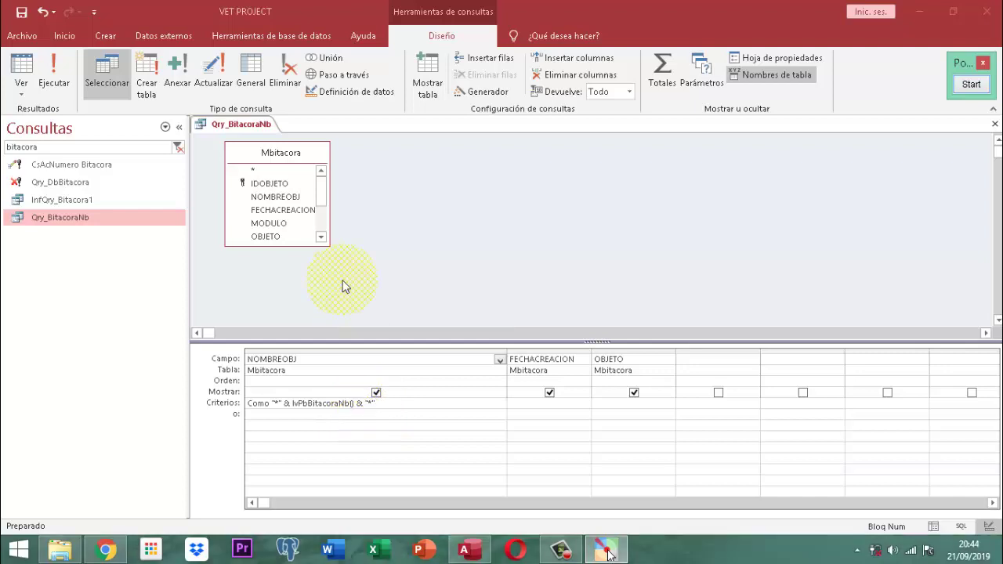
# Close the Qry_BitacoraNb query and filter the database objects to Formularios
pyautogui.rightClick(239, 126)
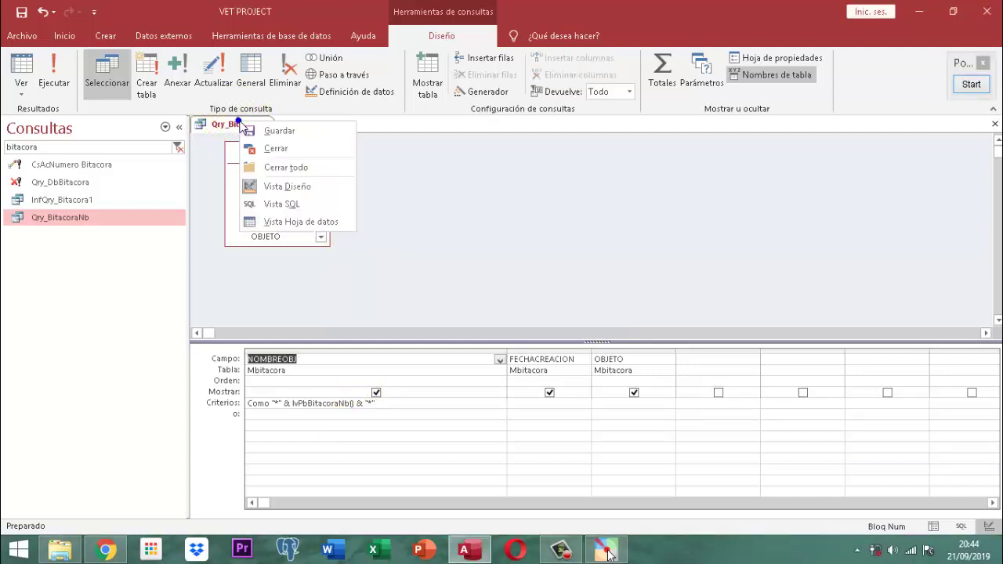
pyautogui.click(281, 149)
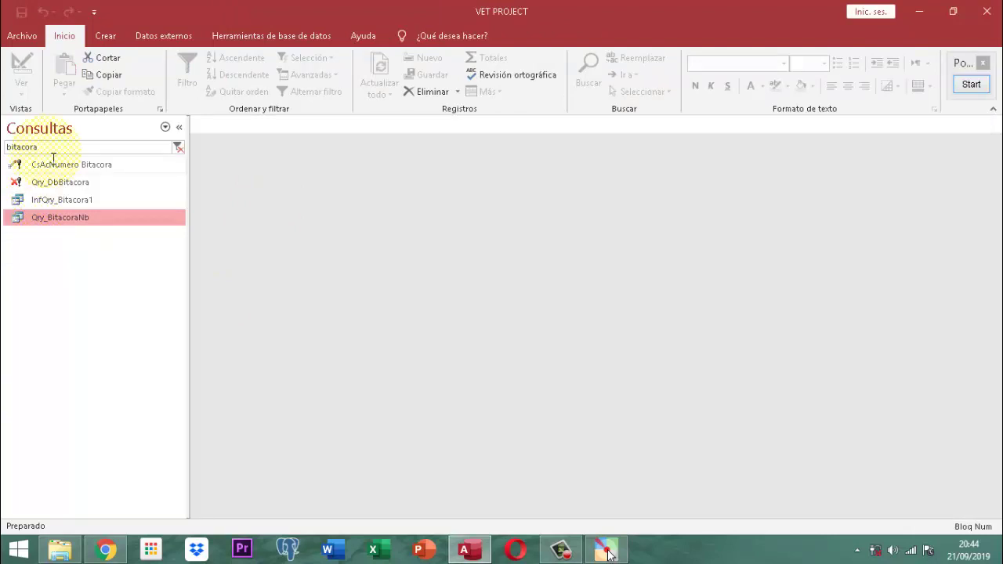
pyautogui.click(60, 128)
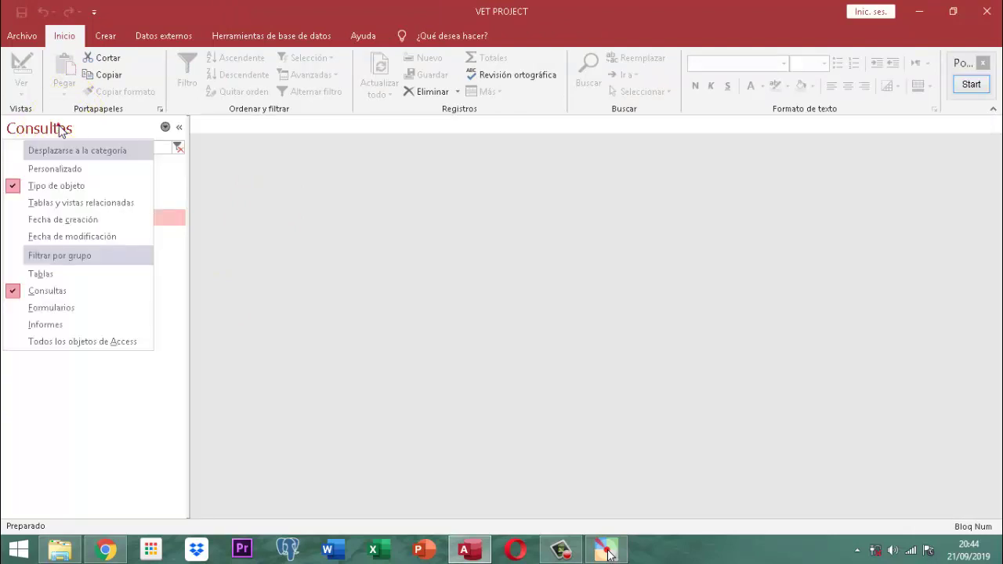
pyautogui.click(51, 307)
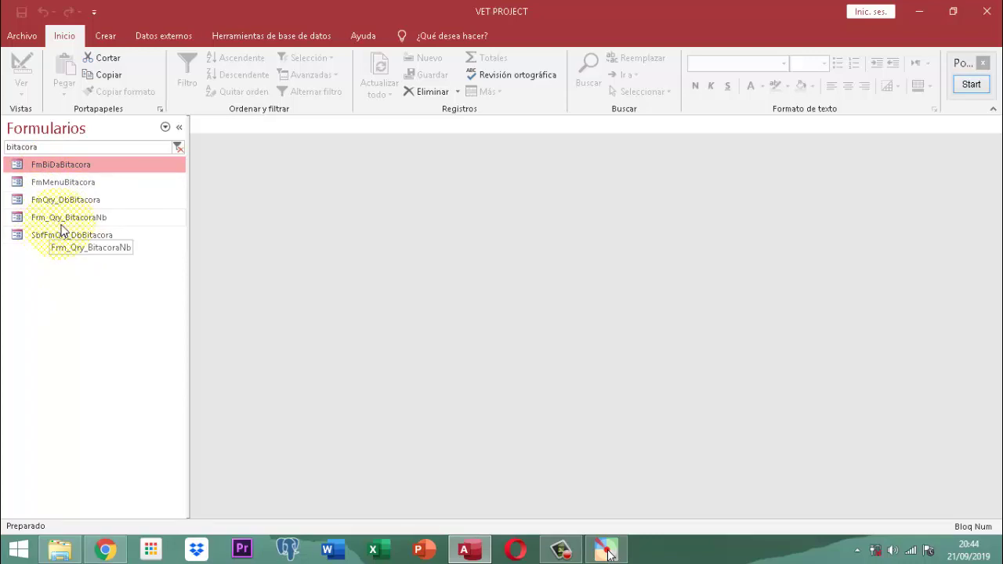
# Open the form Frm_Qry_BitacoraNb, examine its header, detail and footer in Design view, and close it
pyautogui.click(100, 224)
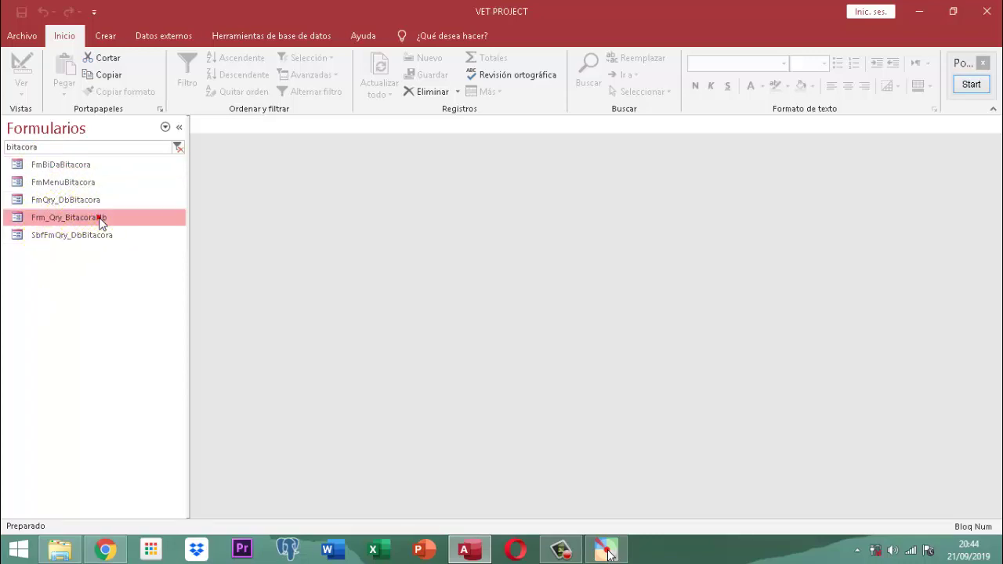
pyautogui.rightClick(100, 223)
pyautogui.click(154, 255)
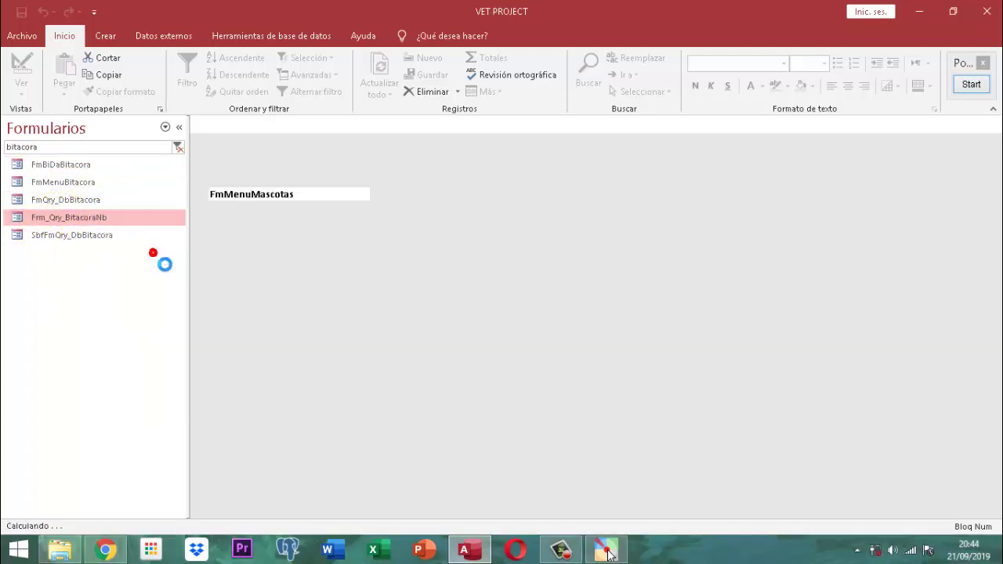
pyautogui.rightClick(248, 128)
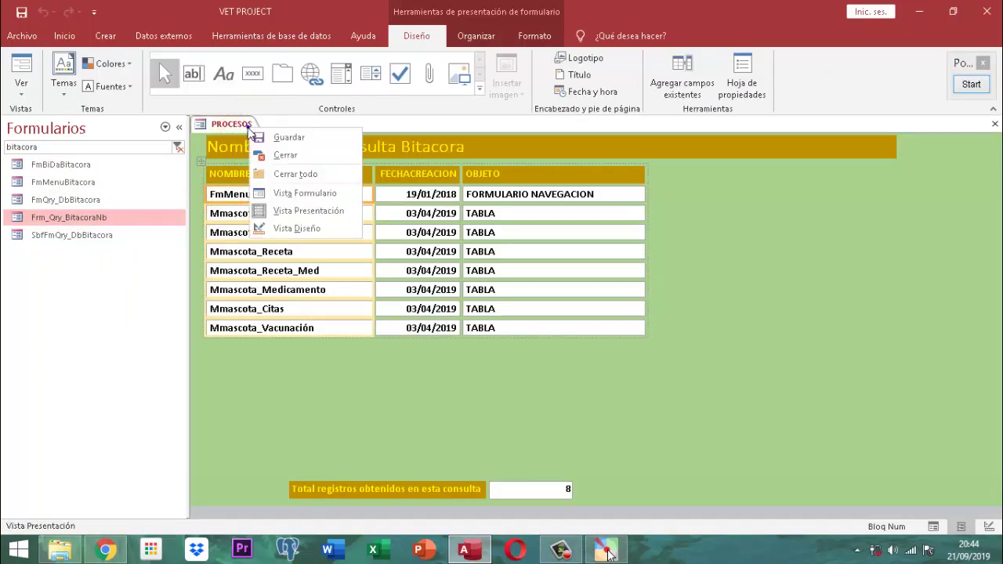
pyautogui.click(286, 228)
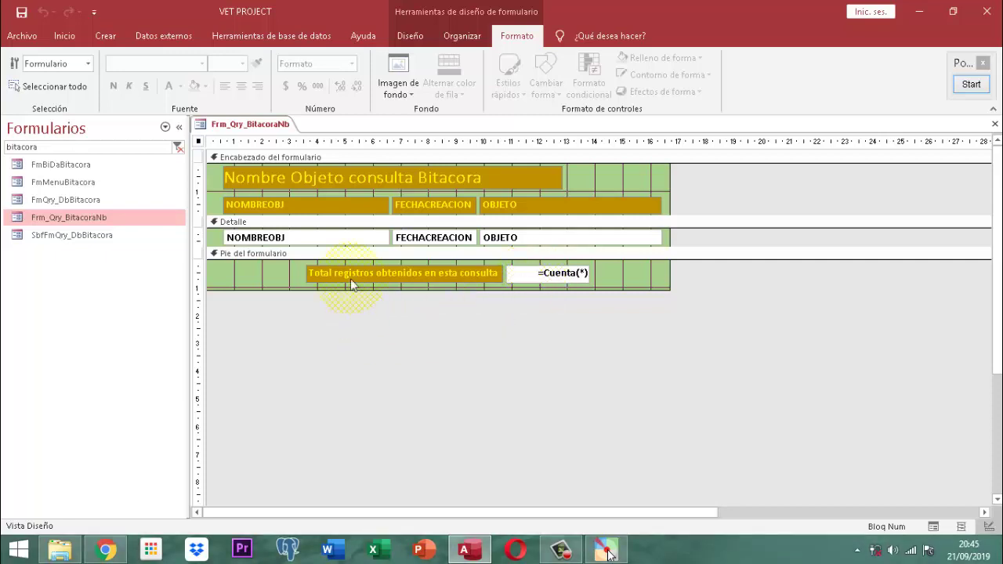
pyautogui.rightClick(231, 126)
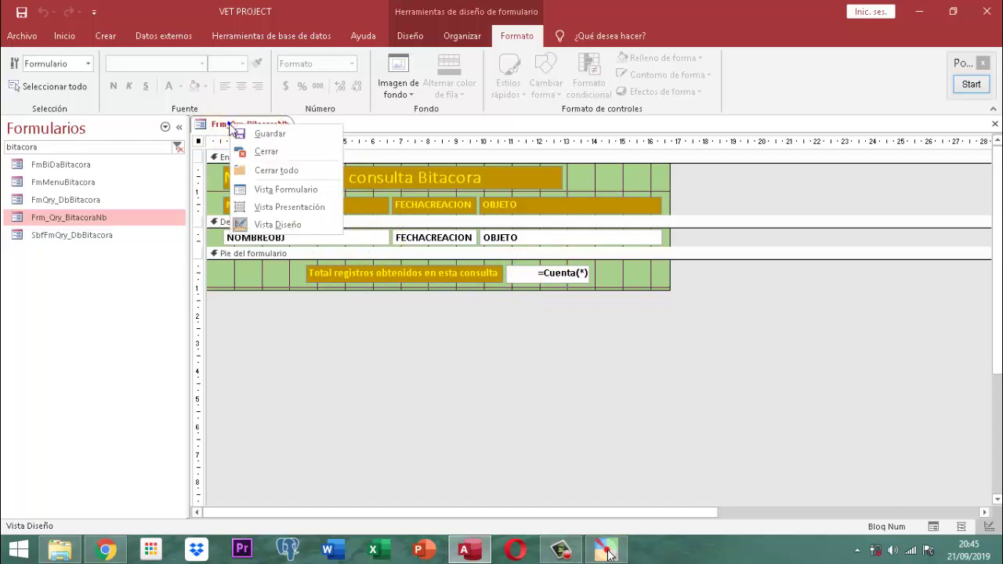
pyautogui.click(266, 153)
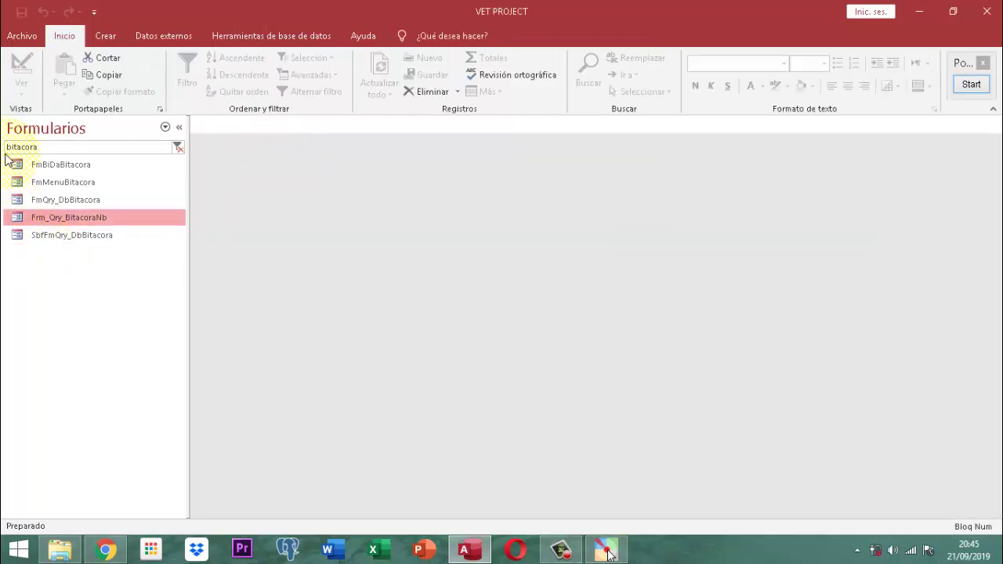
# Search the forms for "proceso" and for "inicial", and open the PANEL INICIAL form
pyautogui.moveTo(45, 147); pyautogui.dragTo(3, 152)
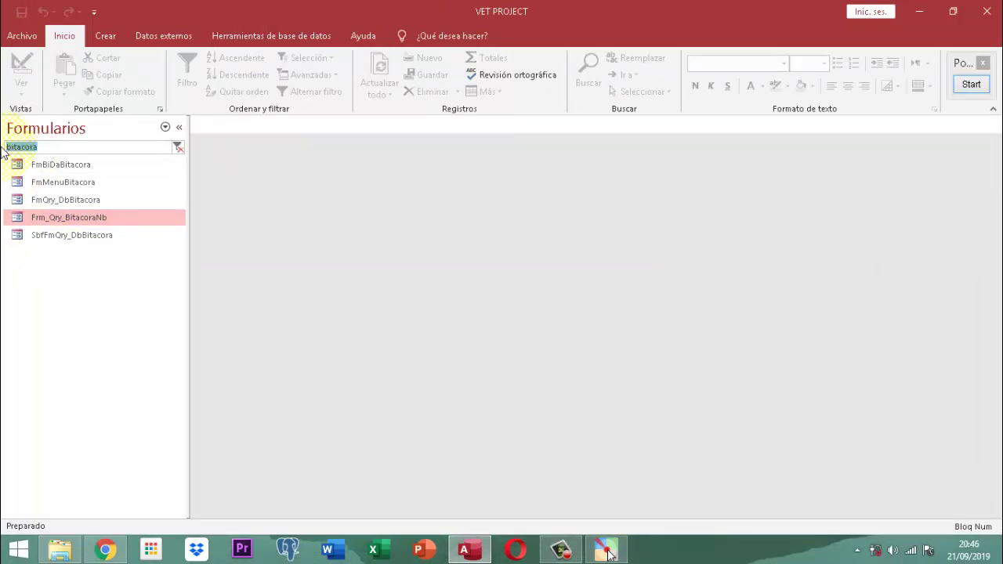
pyautogui.write('proceso')
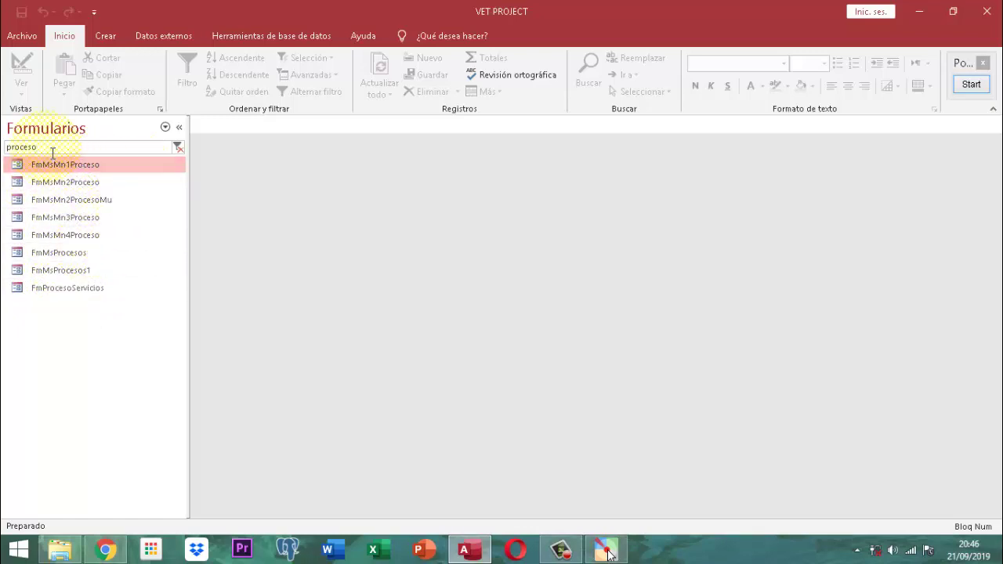
pyautogui.doubleClick(7, 147)
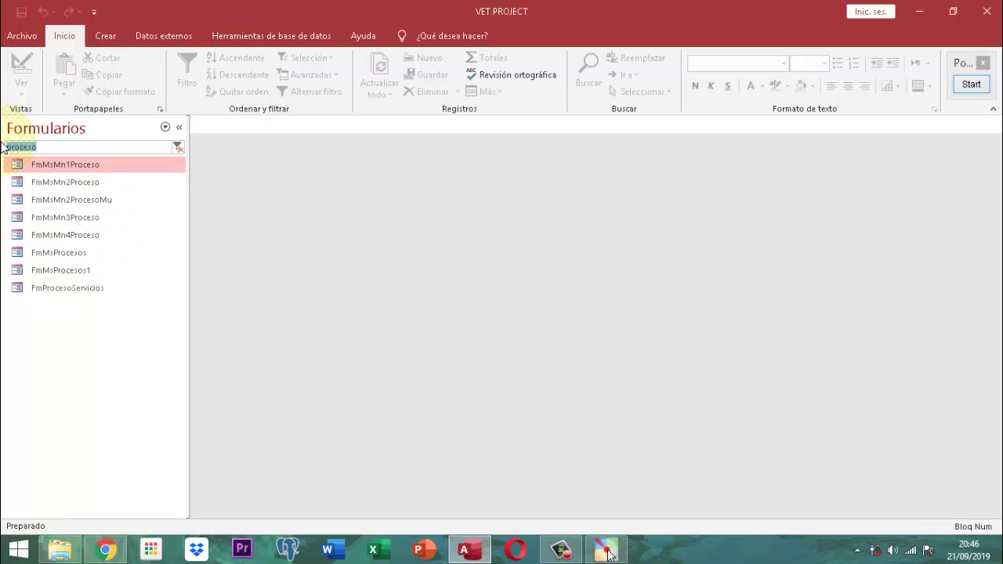
pyautogui.write('inicial')
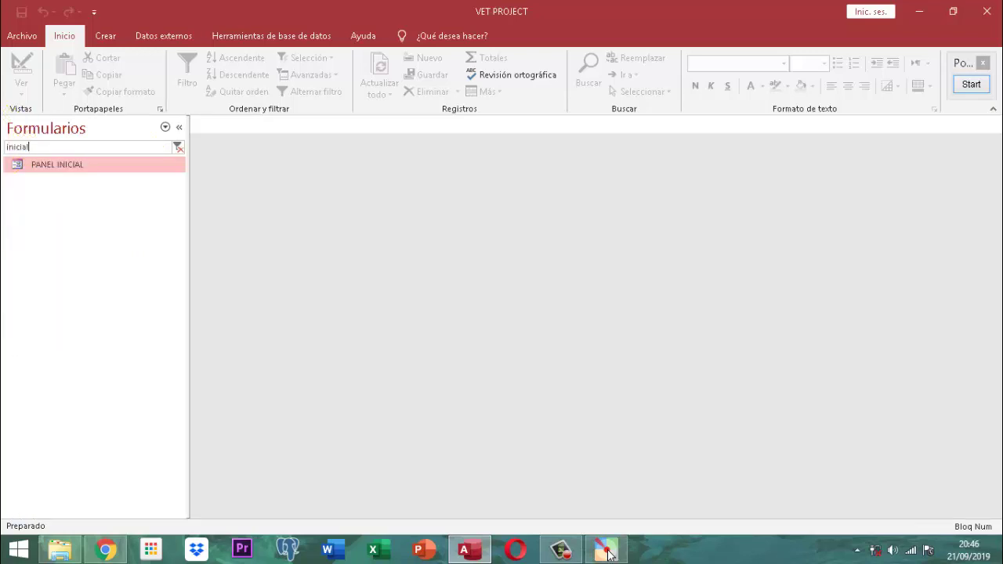
pyautogui.press('Return')
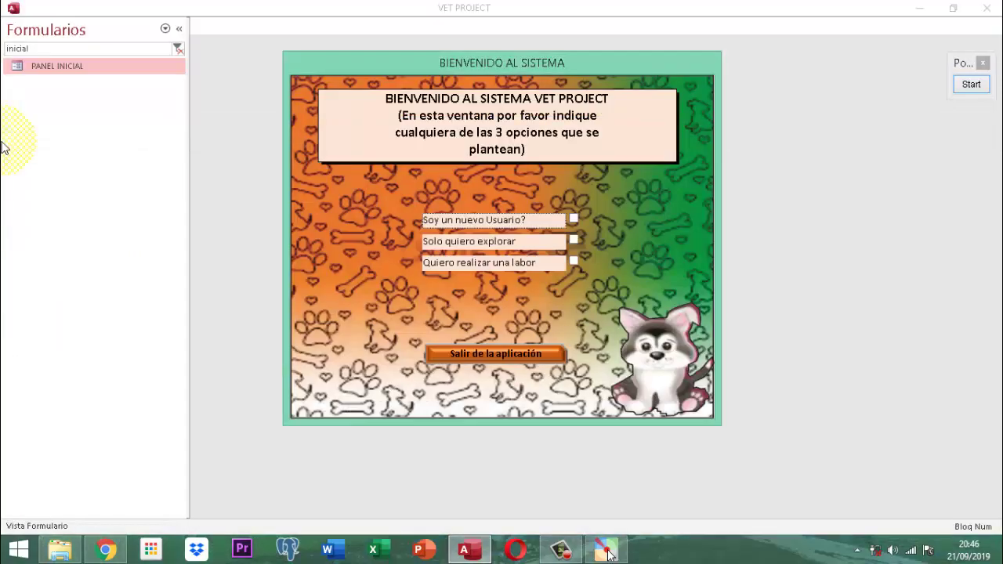
# Choose "Quiero realizar una labor" and log in by selecting a user from the list and entering the account password
pyautogui.click(574, 261)
pyautogui.scroll(-1, 326, 220)
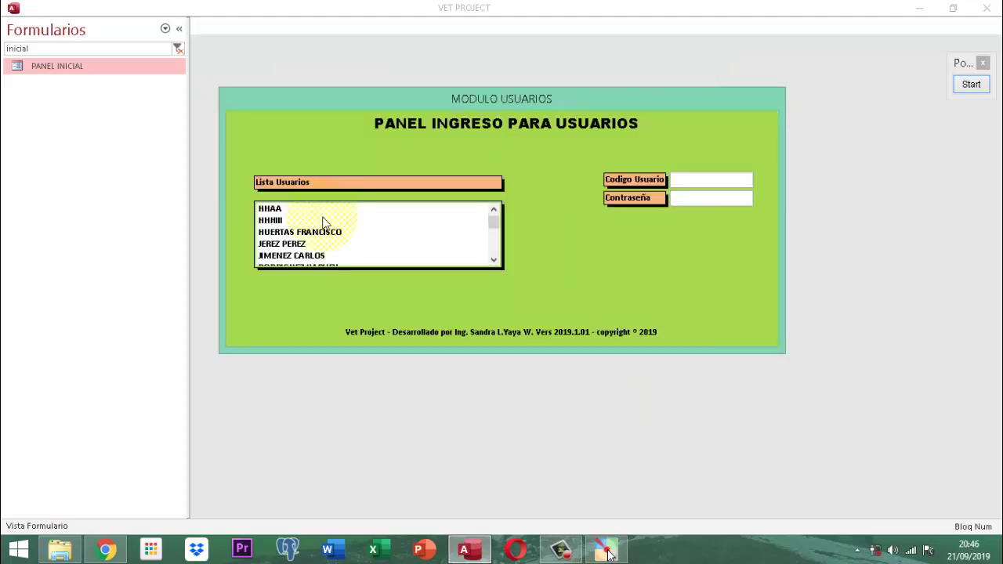
pyautogui.click(301, 255)
pyautogui.press('Tab')
pyautogui.write('***')
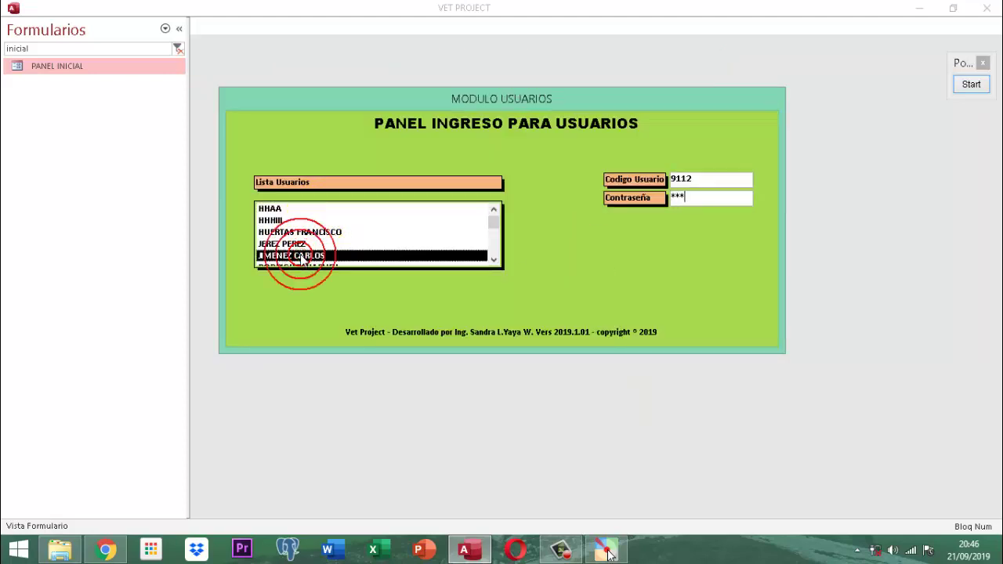
pyautogui.doubleClick(300, 256)
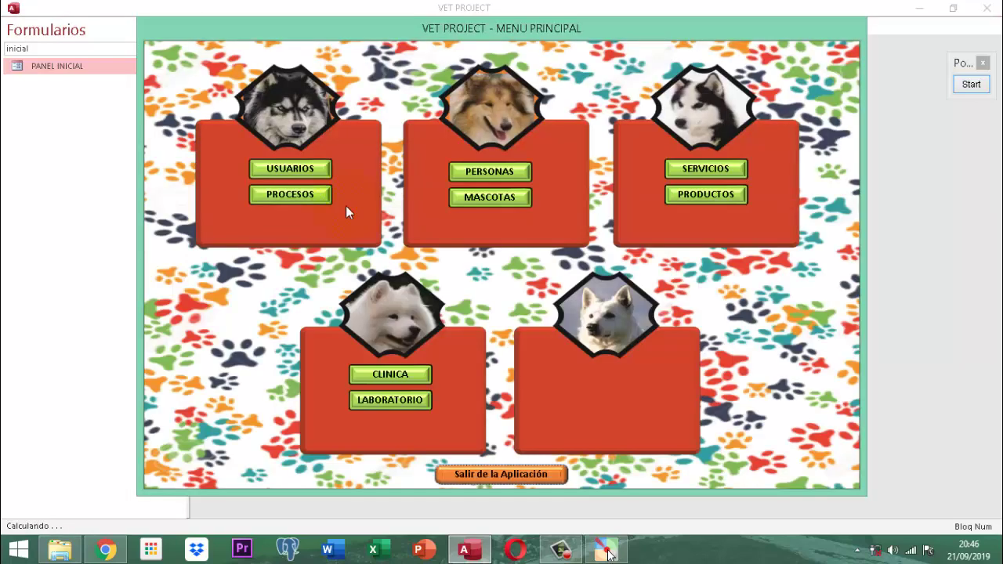
# Open the PROCESOS module, start Activar botones Opción and enter the password that activates the ribbon
pyautogui.click(305, 208)
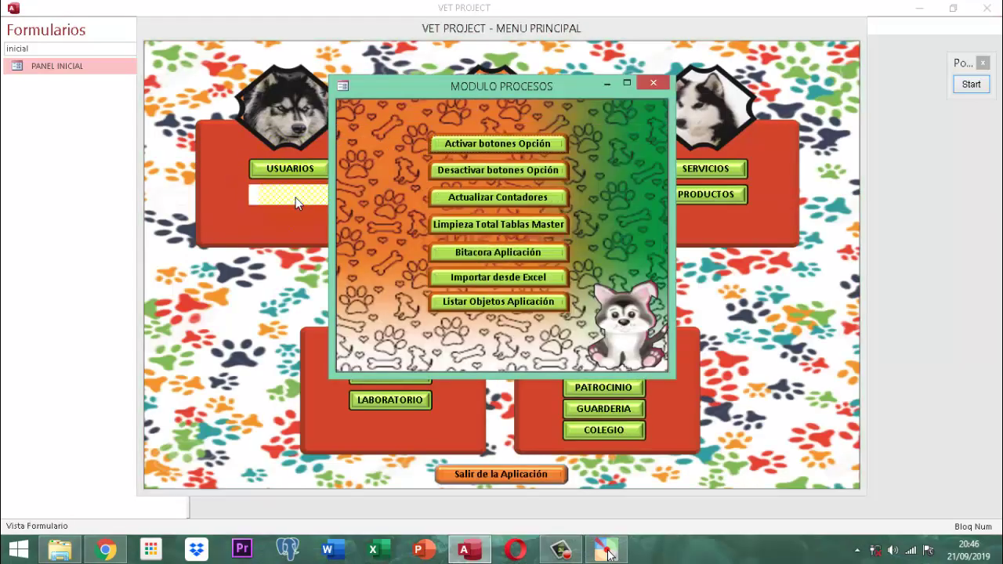
pyautogui.click(503, 144)
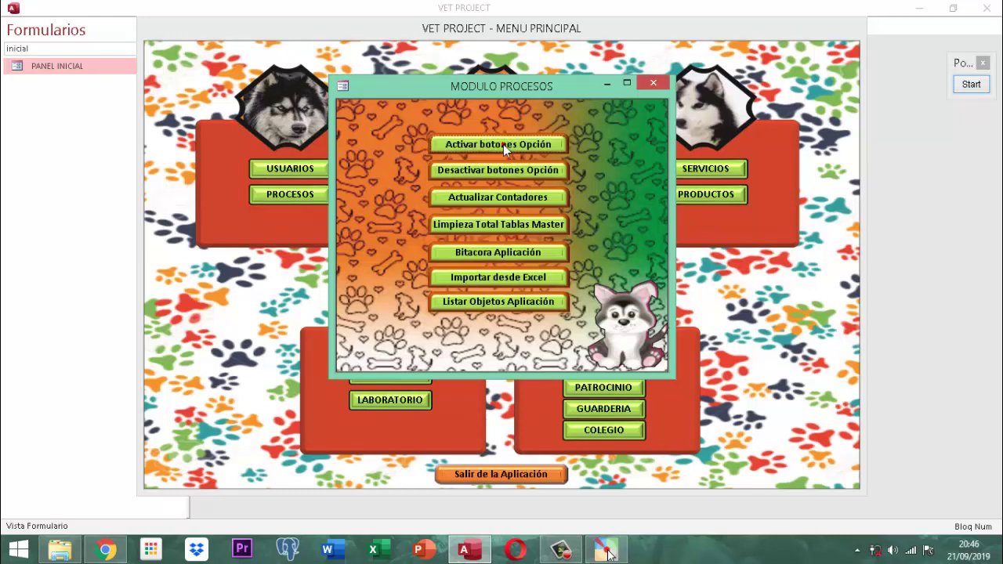
pyautogui.write('*******')
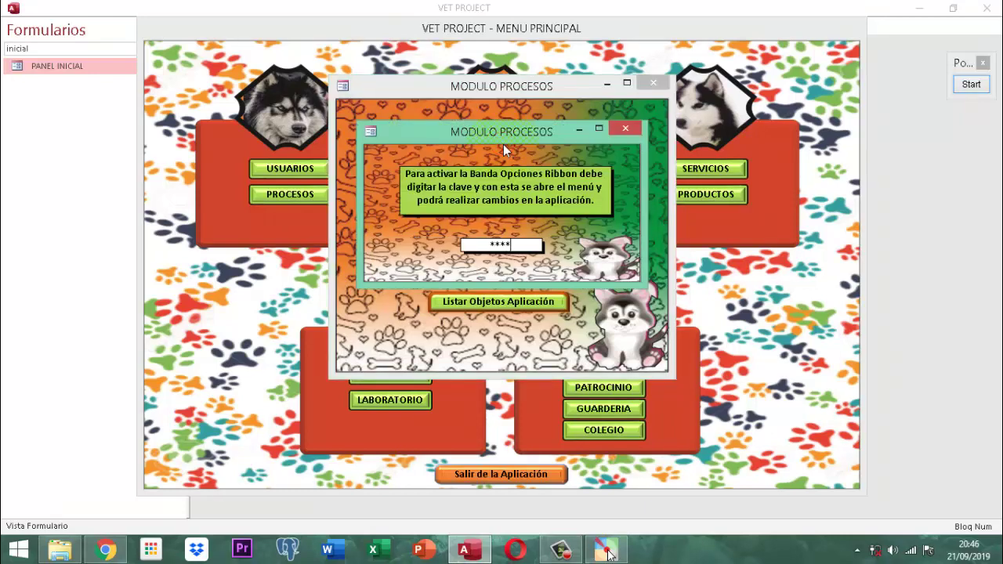